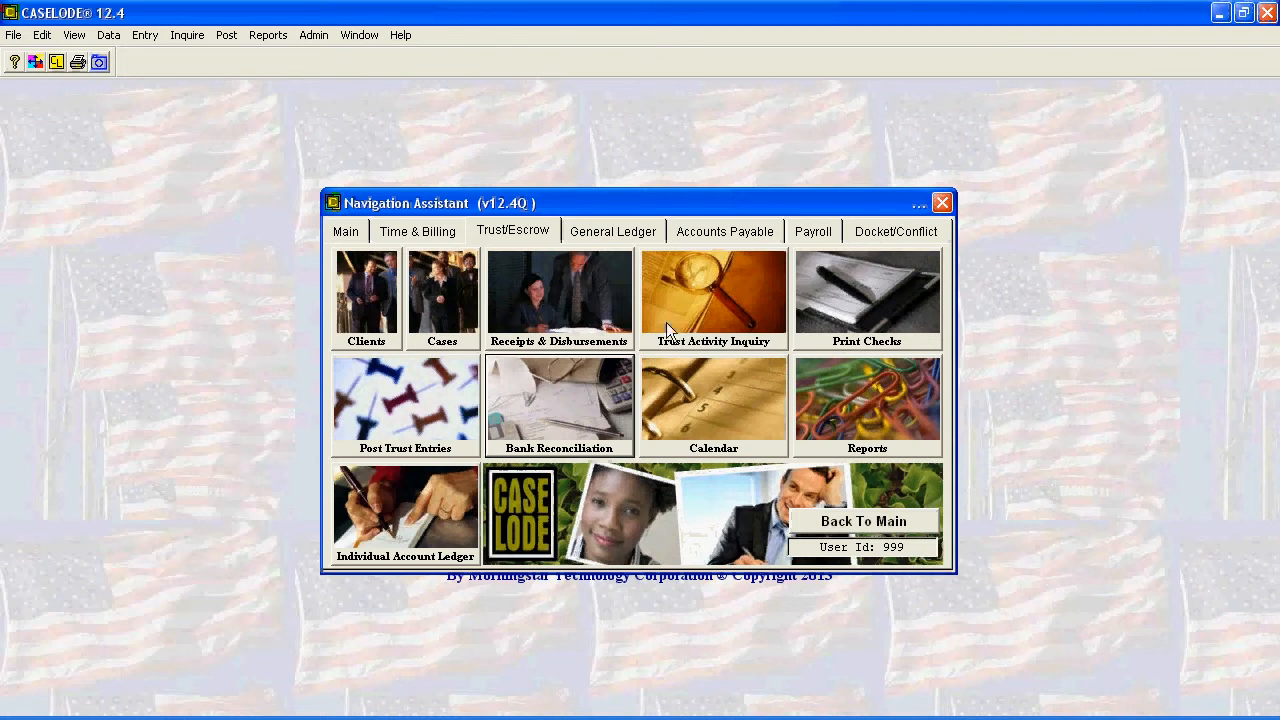
# - Open bank reconciliation, look at the Trust Account record and return to the Operating Account record
pyautogui.click(557, 417)
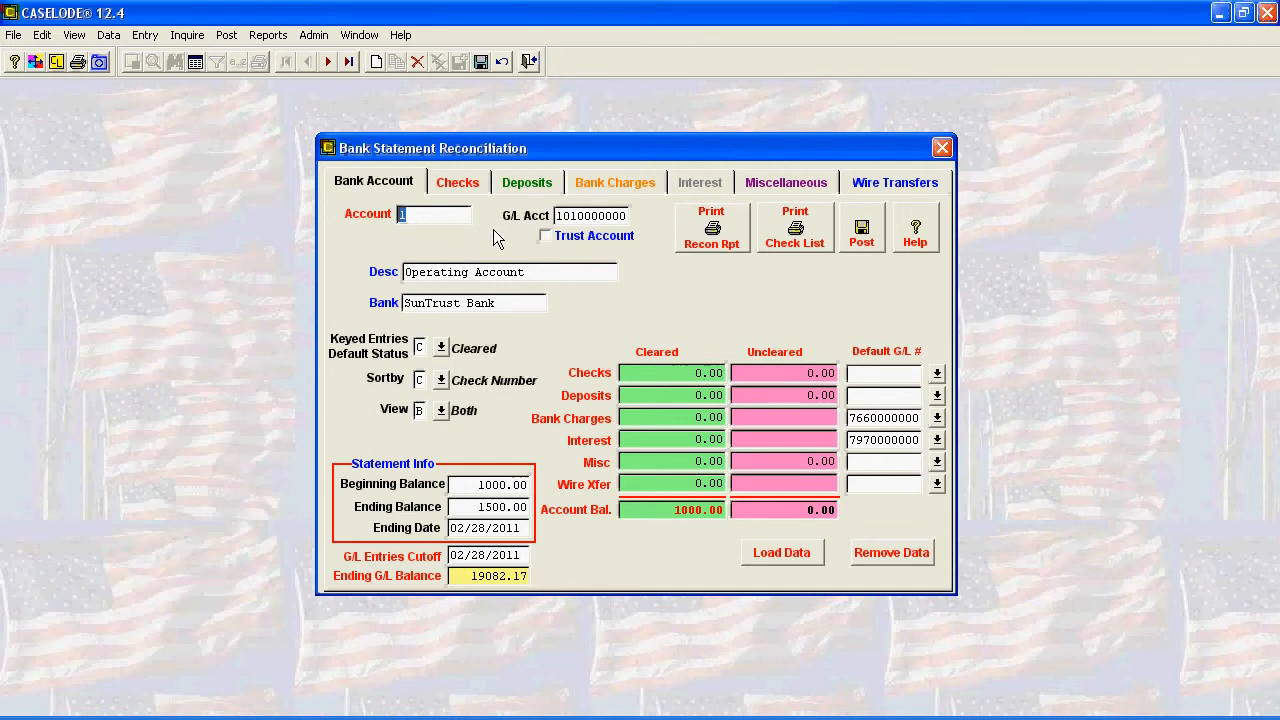
pyautogui.click(327, 62)
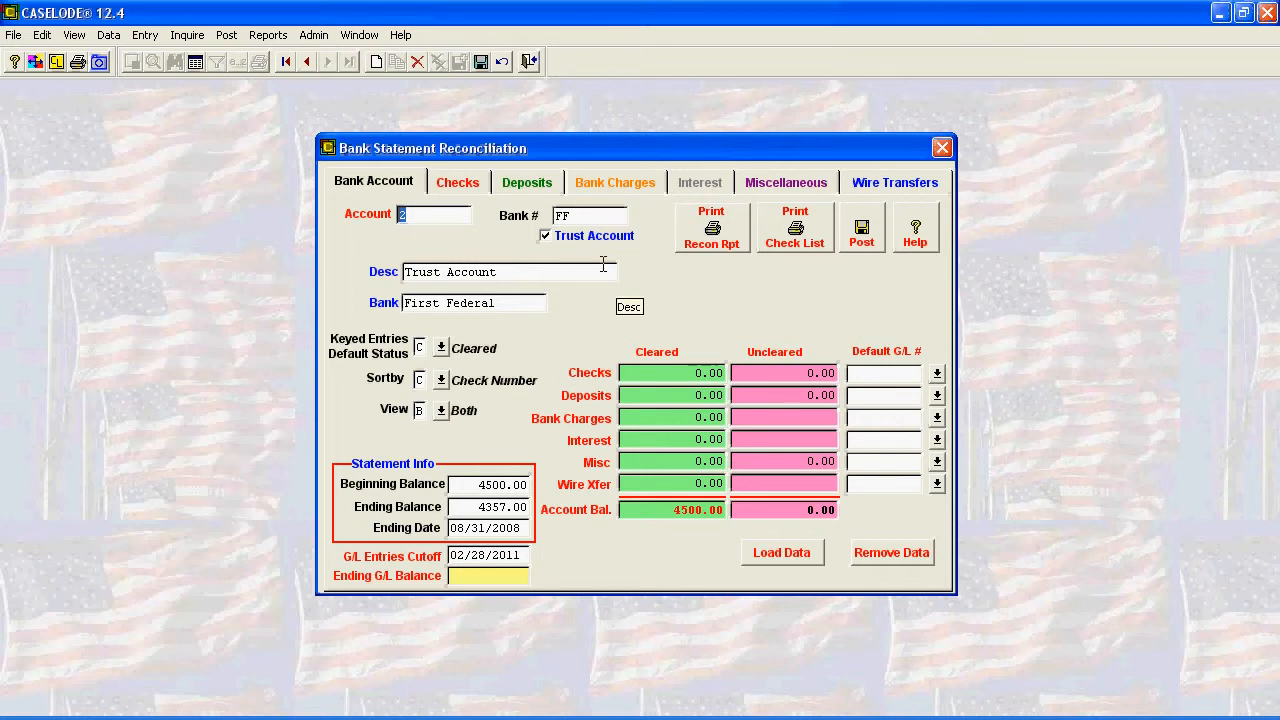
pyautogui.click(305, 64)
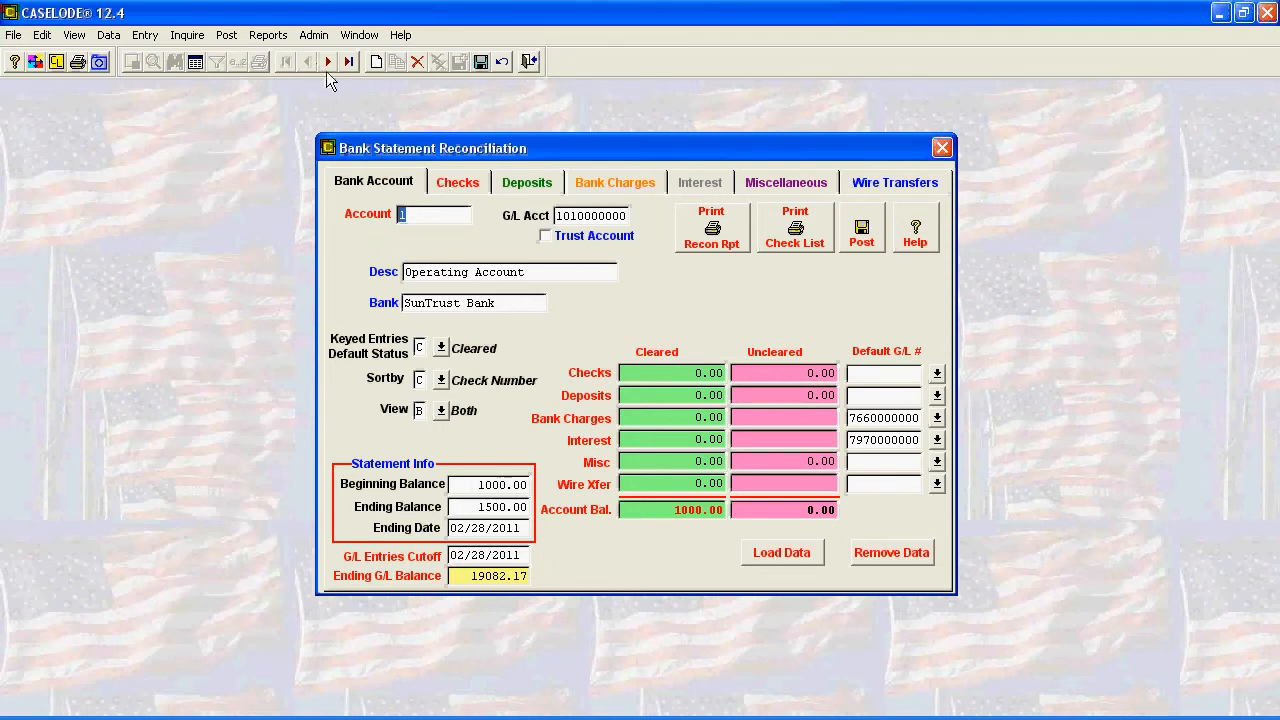
# - Look through the Operating Account's checks, deposits and bank charges lists, ending back at the bank account details
pyautogui.click(463, 186)
pyautogui.click(519, 190)
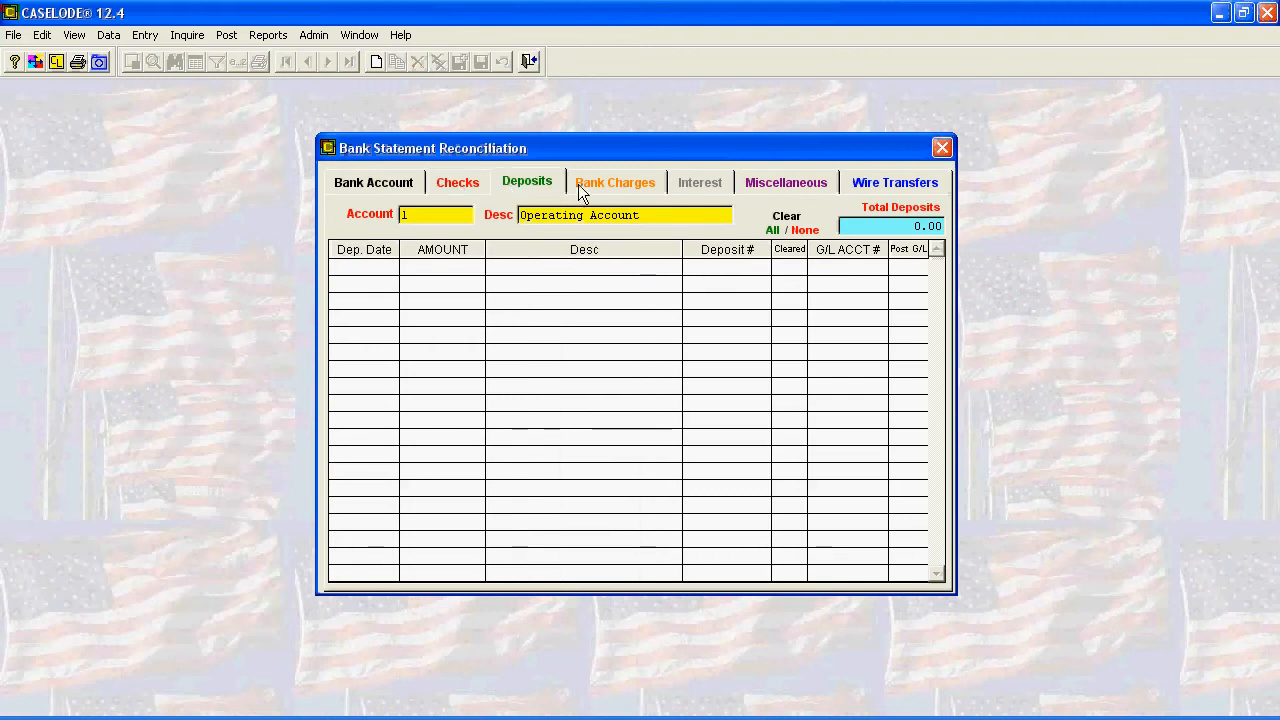
pyautogui.click(598, 183)
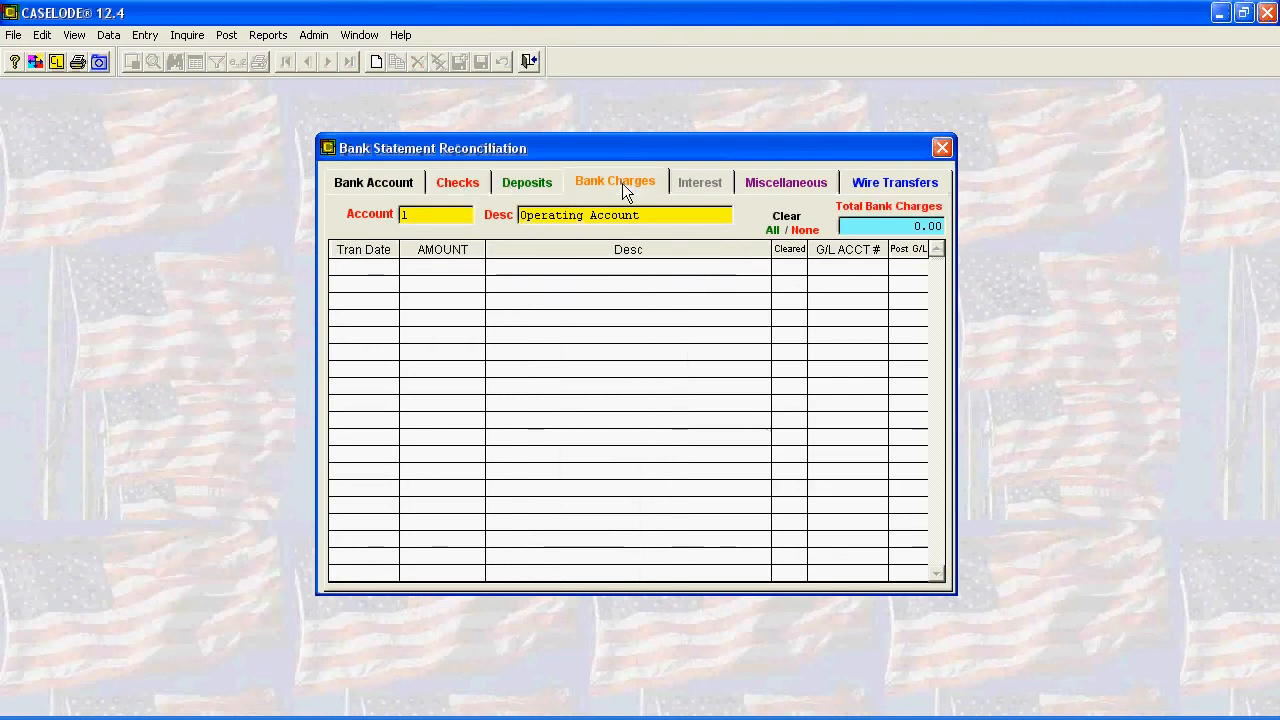
pyautogui.click(366, 183)
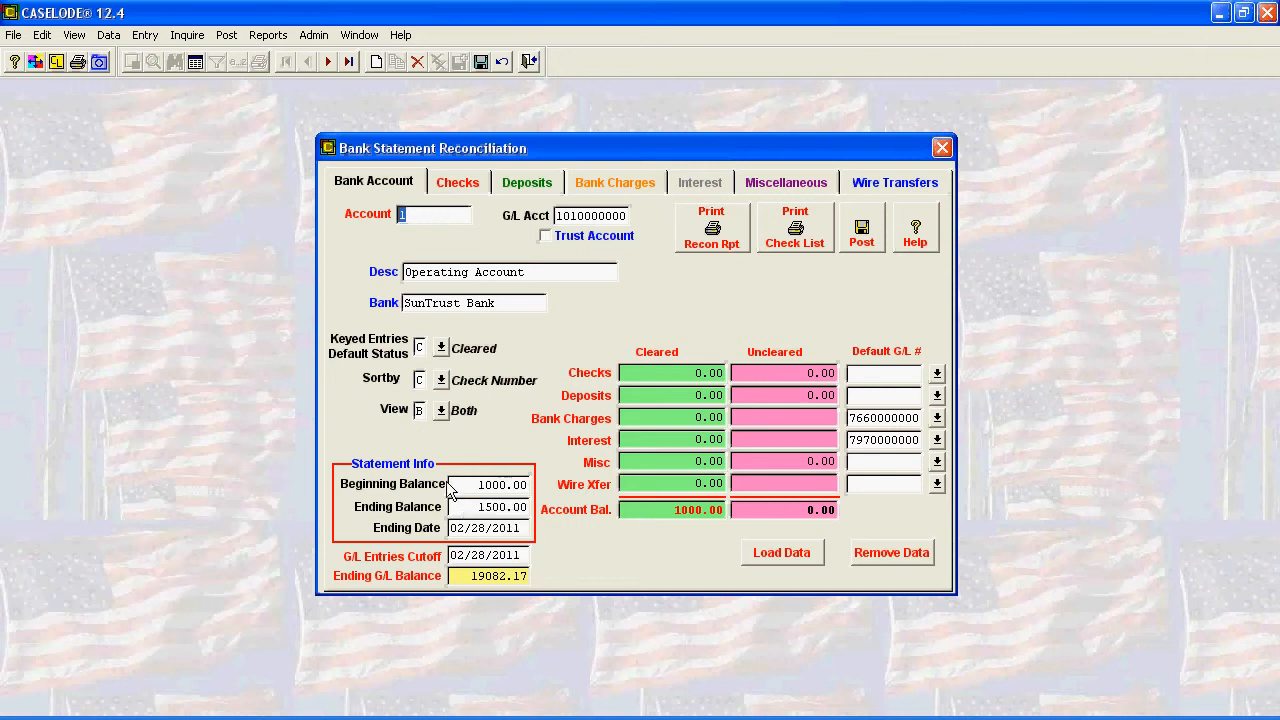
# - Set the Operating Account statement's ending balance to 19376.13
pyautogui.click(453, 507)
pyautogui.moveTo(453, 507); pyautogui.dragTo(529, 507)
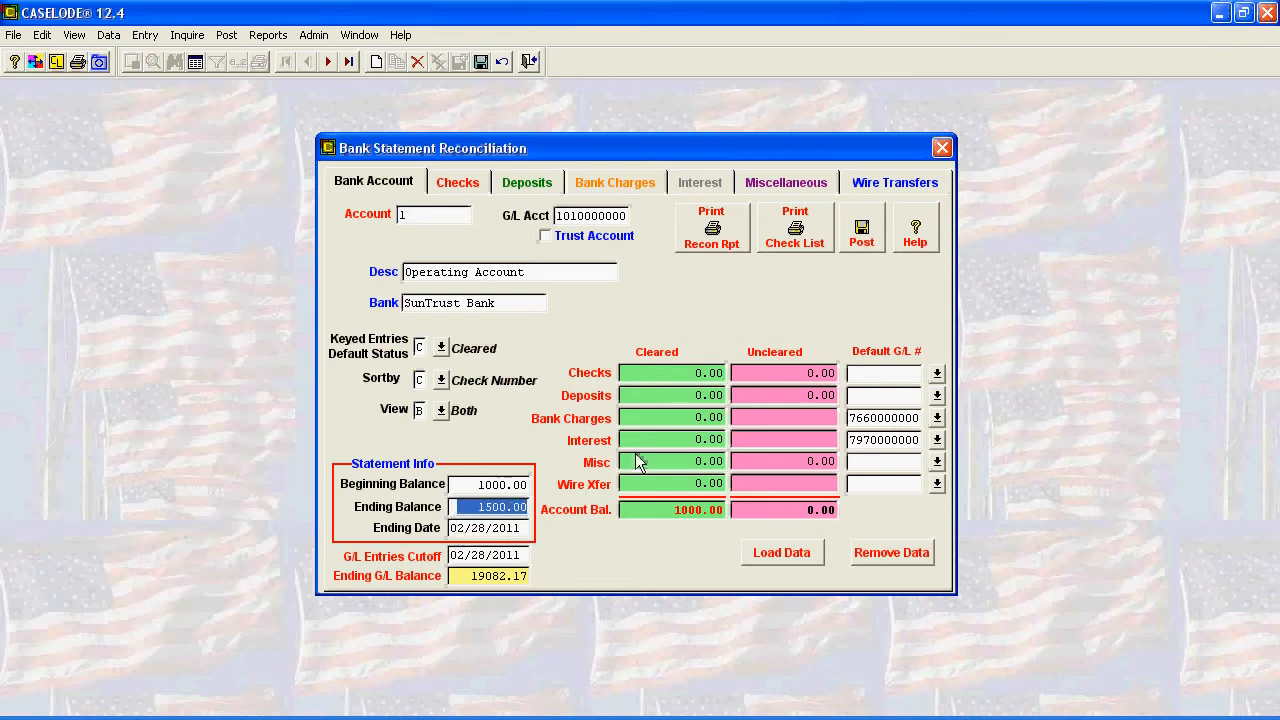
pyautogui.write('19')
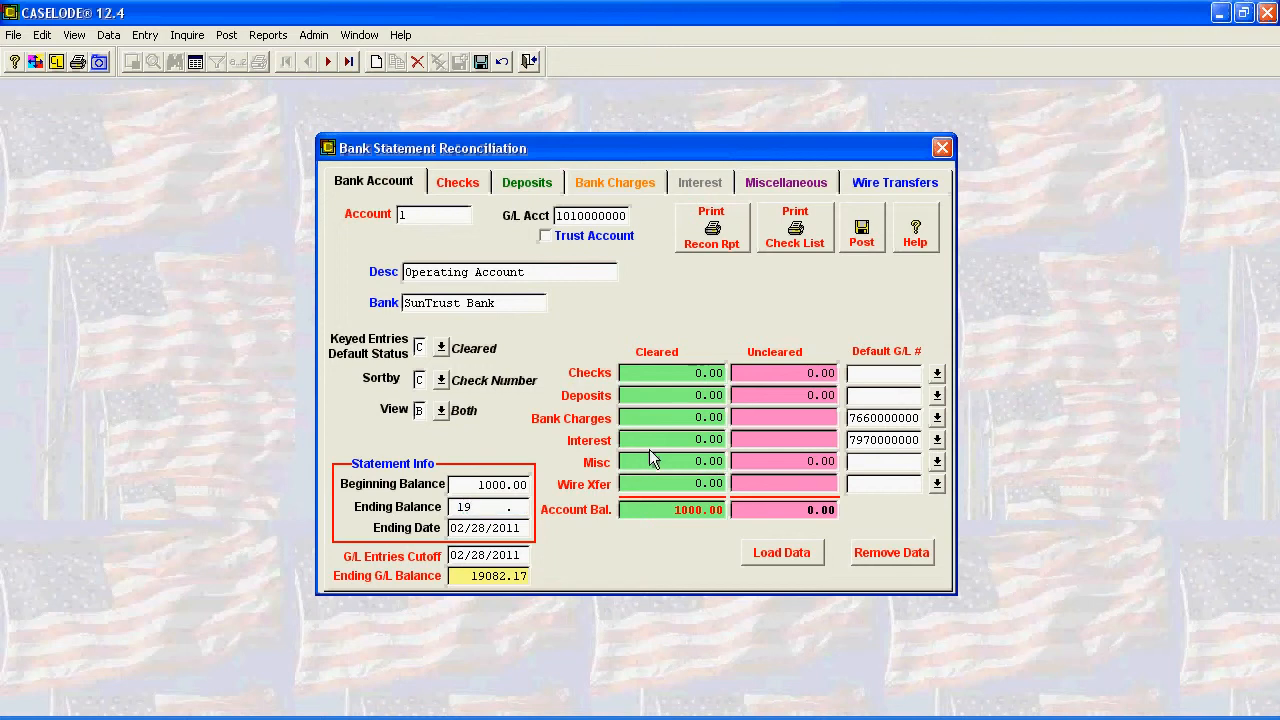
pyautogui.write('376.')
pyautogui.write('13')
pyautogui.press('Tab')
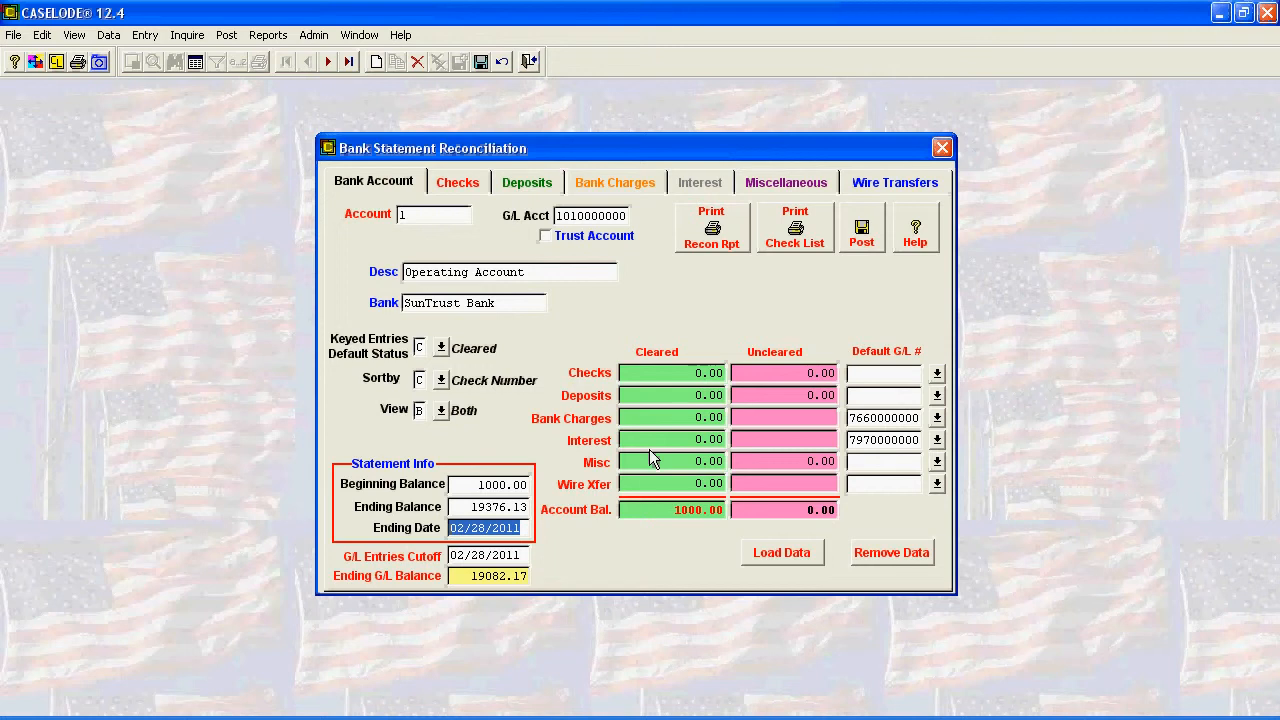
# - Set the statement's ending date to 02/28/2011 and accept the G/L entries cutoff date
pyautogui.write('02/28/2')
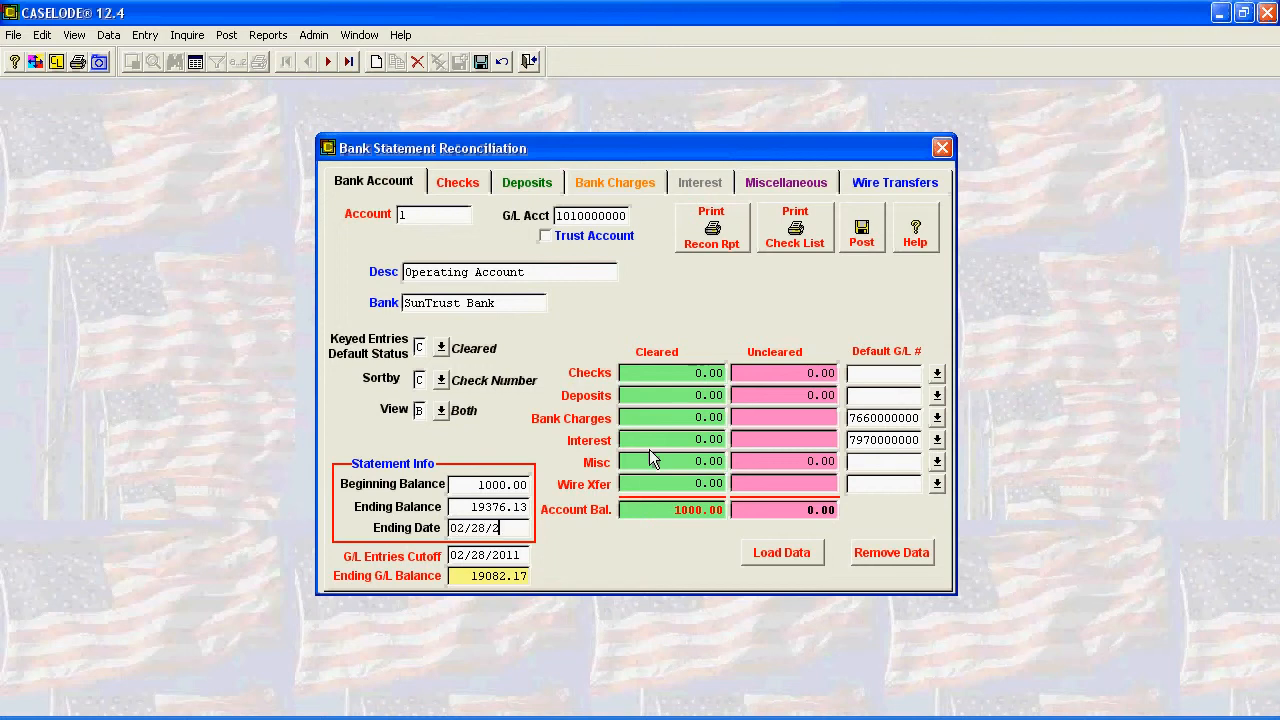
pyautogui.write('011')
pyautogui.press('Tab')
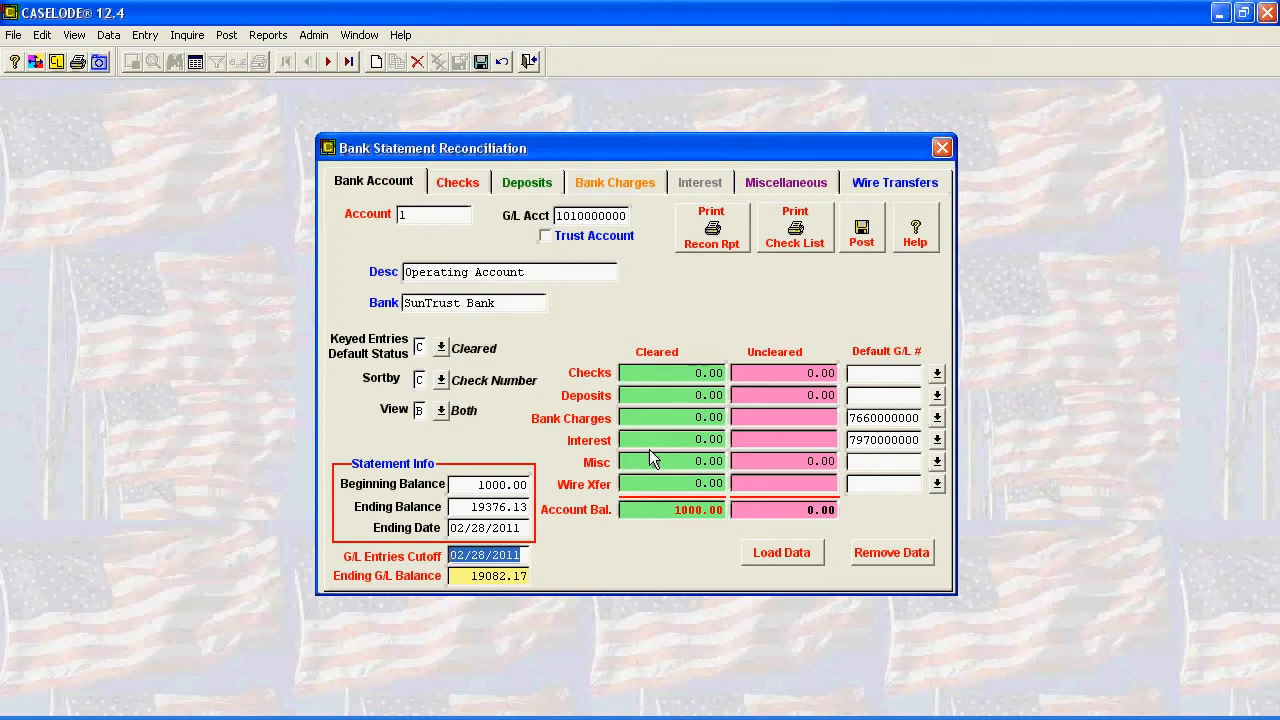
pyautogui.press('Tab')
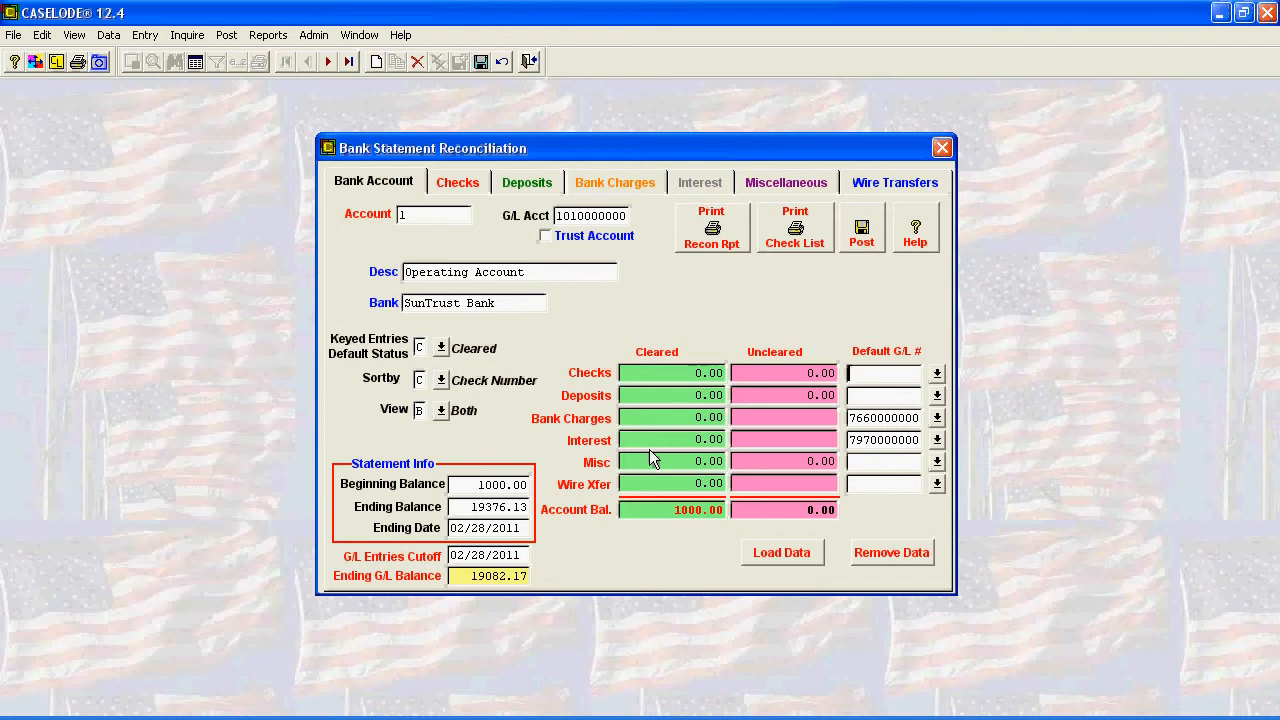
# - Load all available data types for the Operating Account as uncleared entries
pyautogui.click(776, 556)
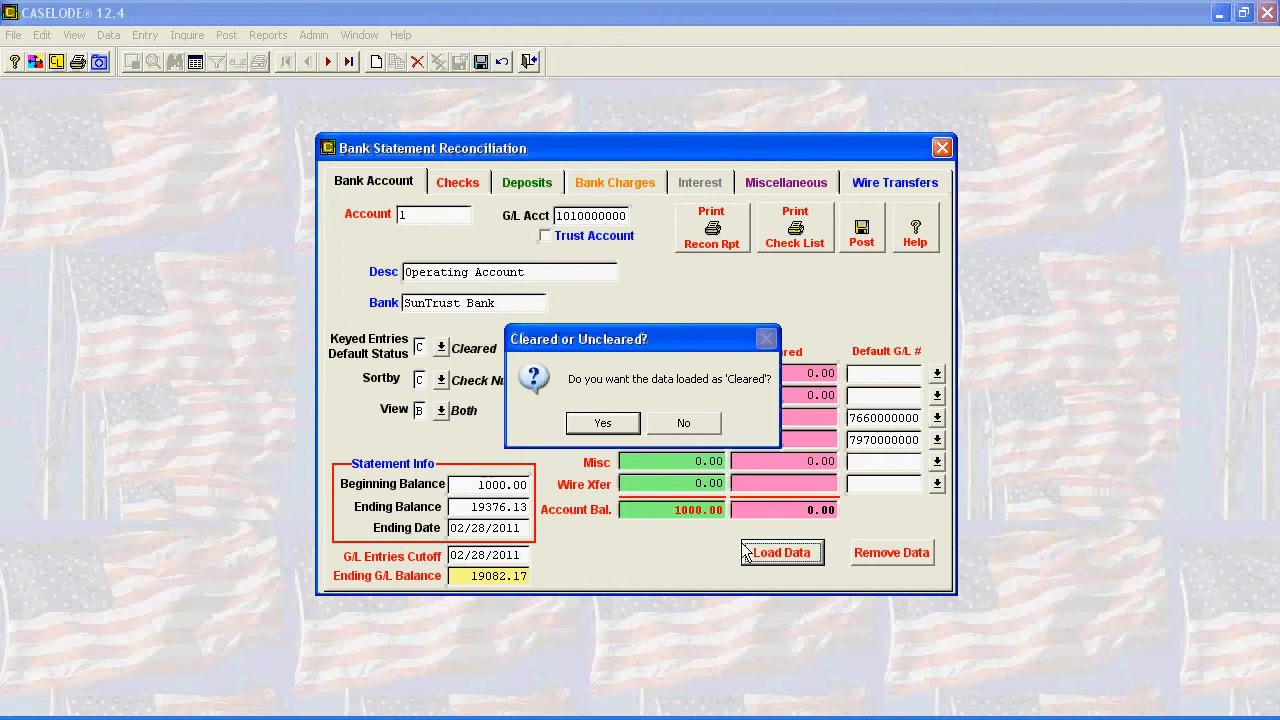
pyautogui.click(684, 426)
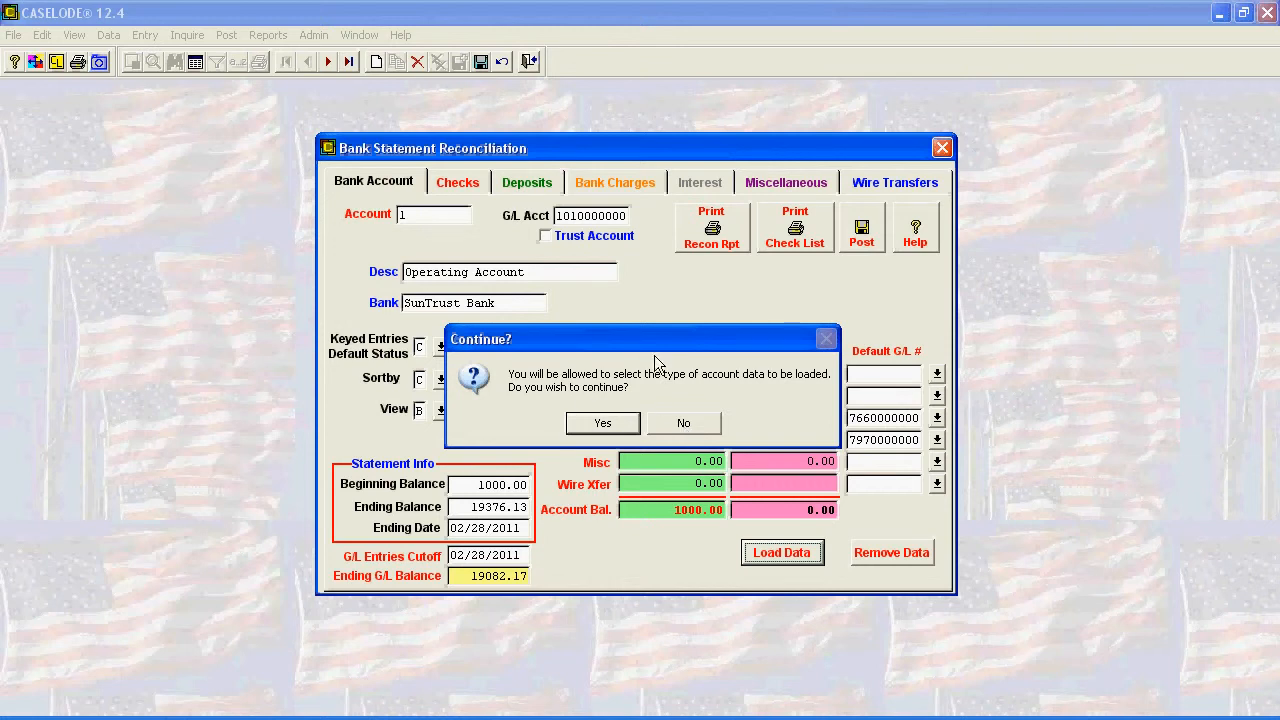
pyautogui.click(603, 424)
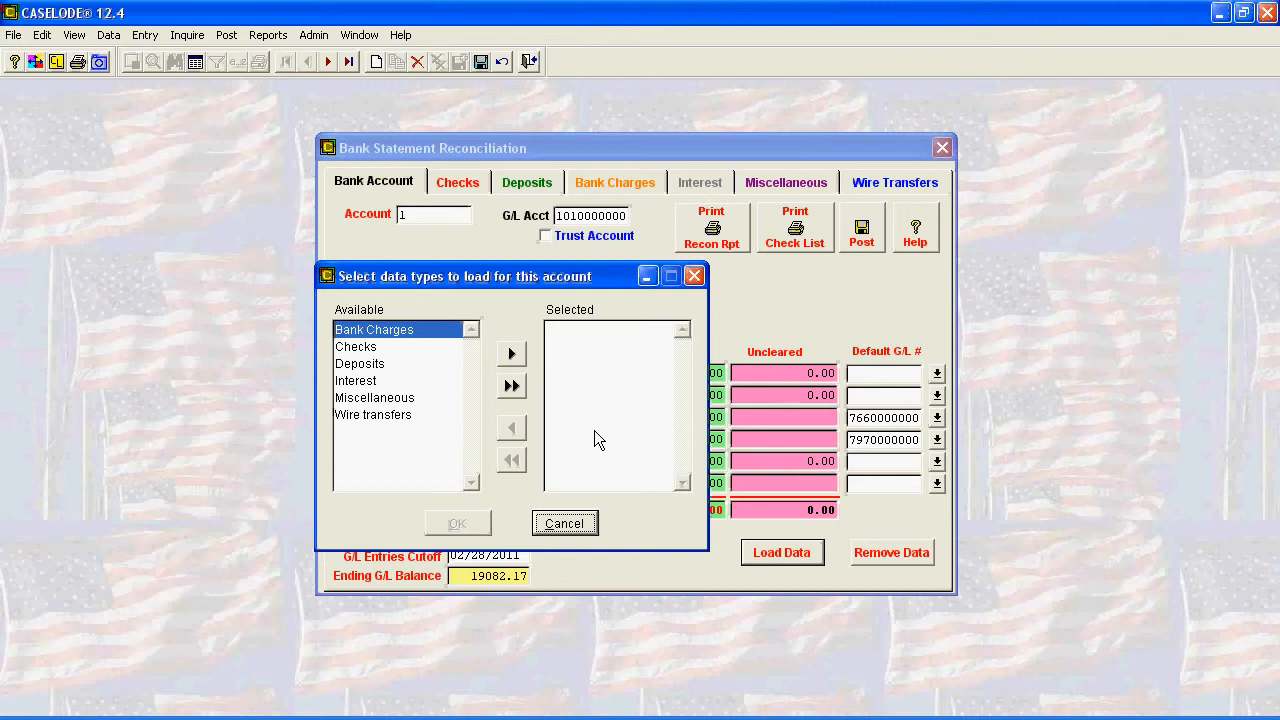
pyautogui.click(514, 387)
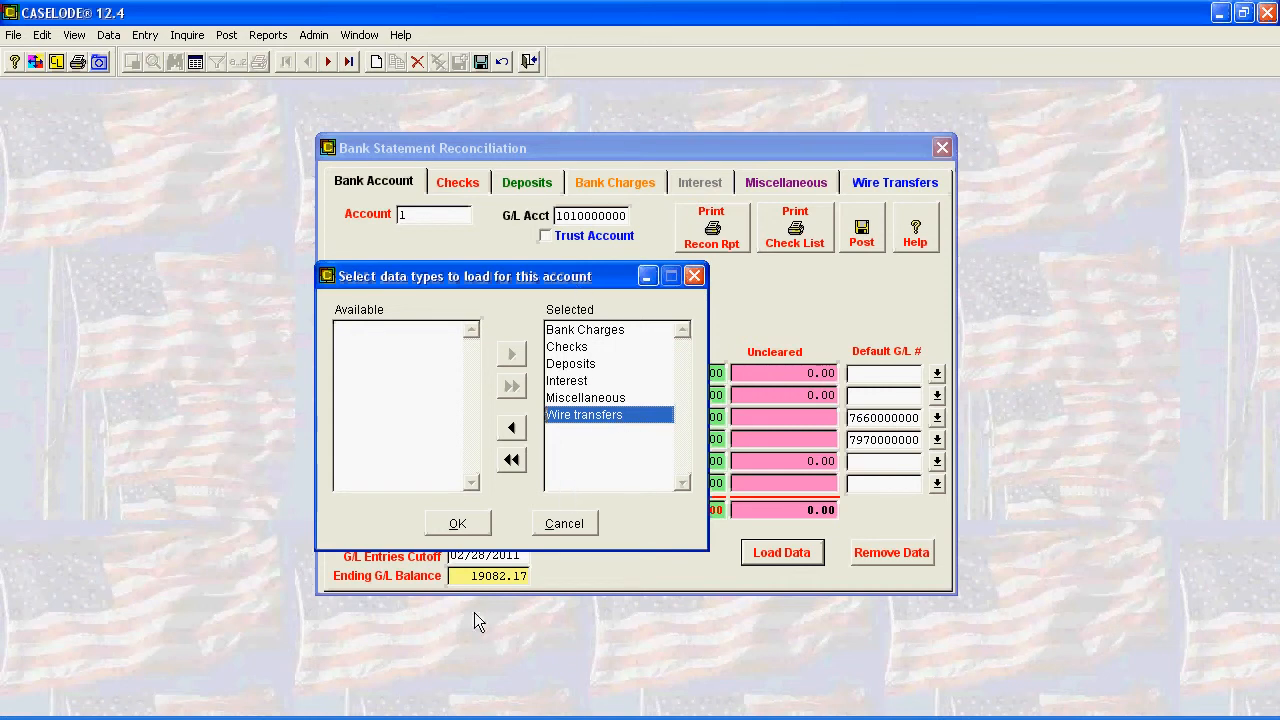
pyautogui.click(459, 526)
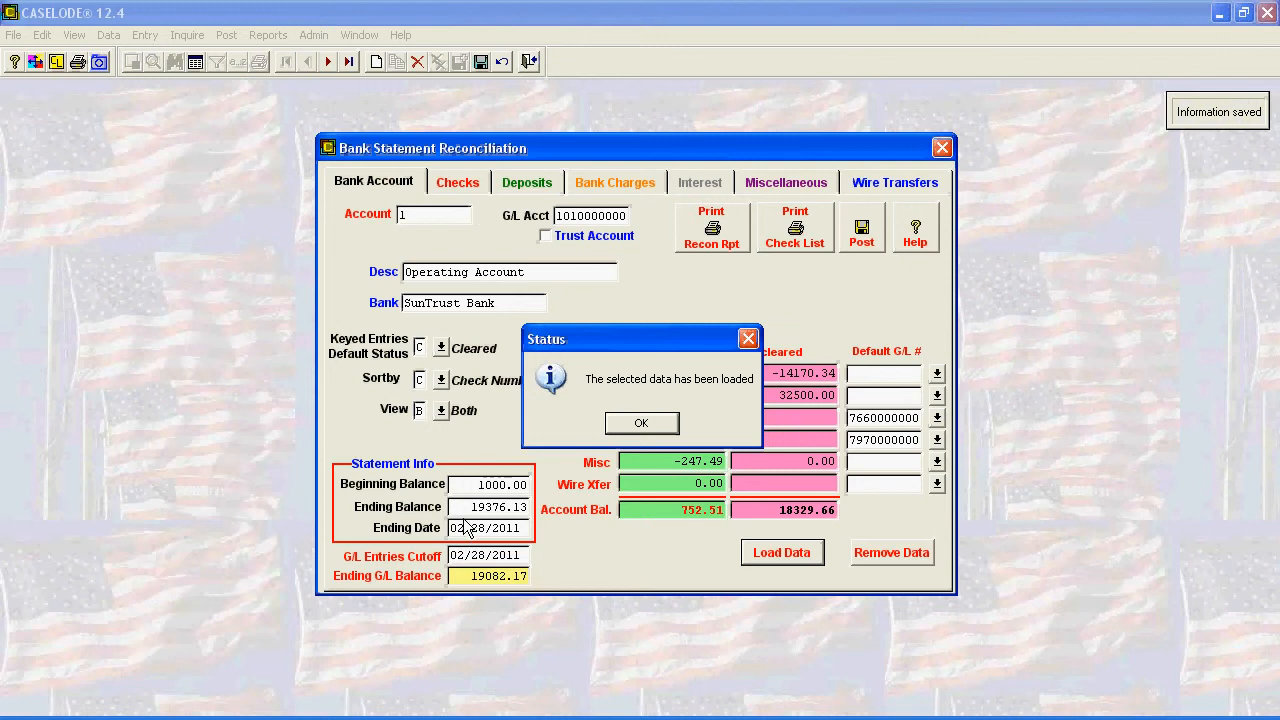
pyautogui.click(641, 424)
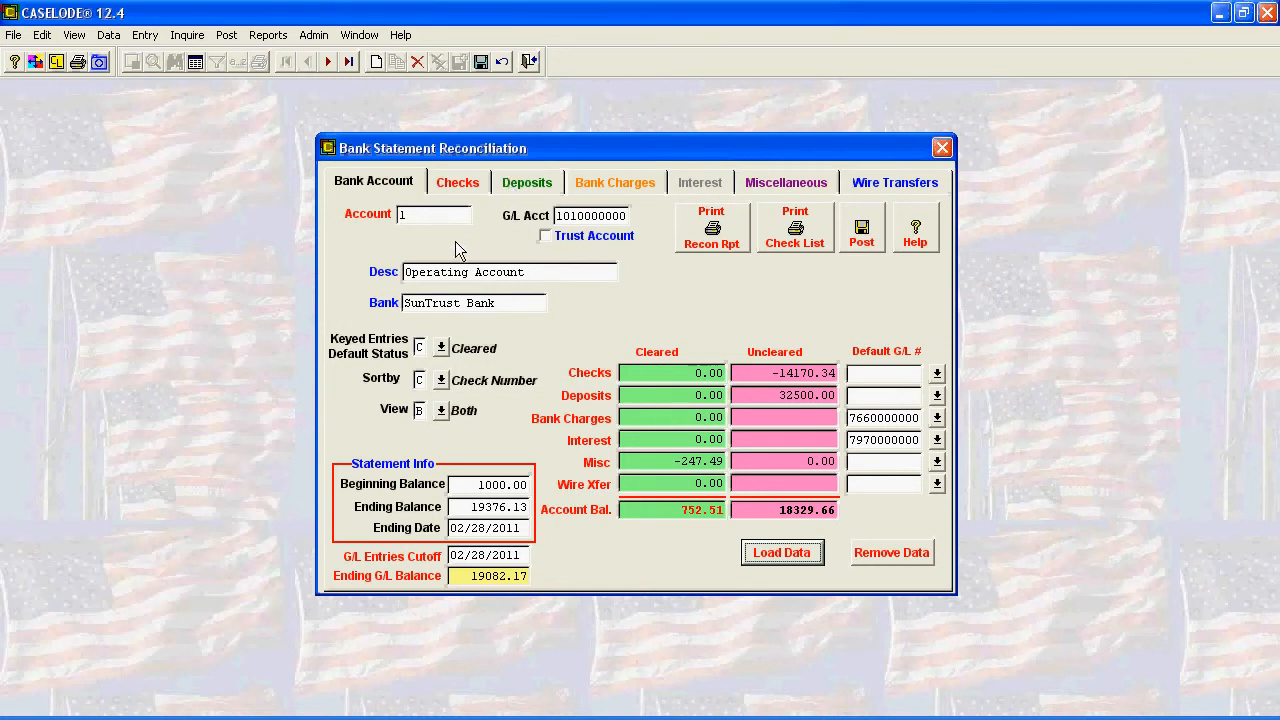
# - Mark all of the account's checks as cleared except checks 1003 and 1011
pyautogui.click(464, 182)
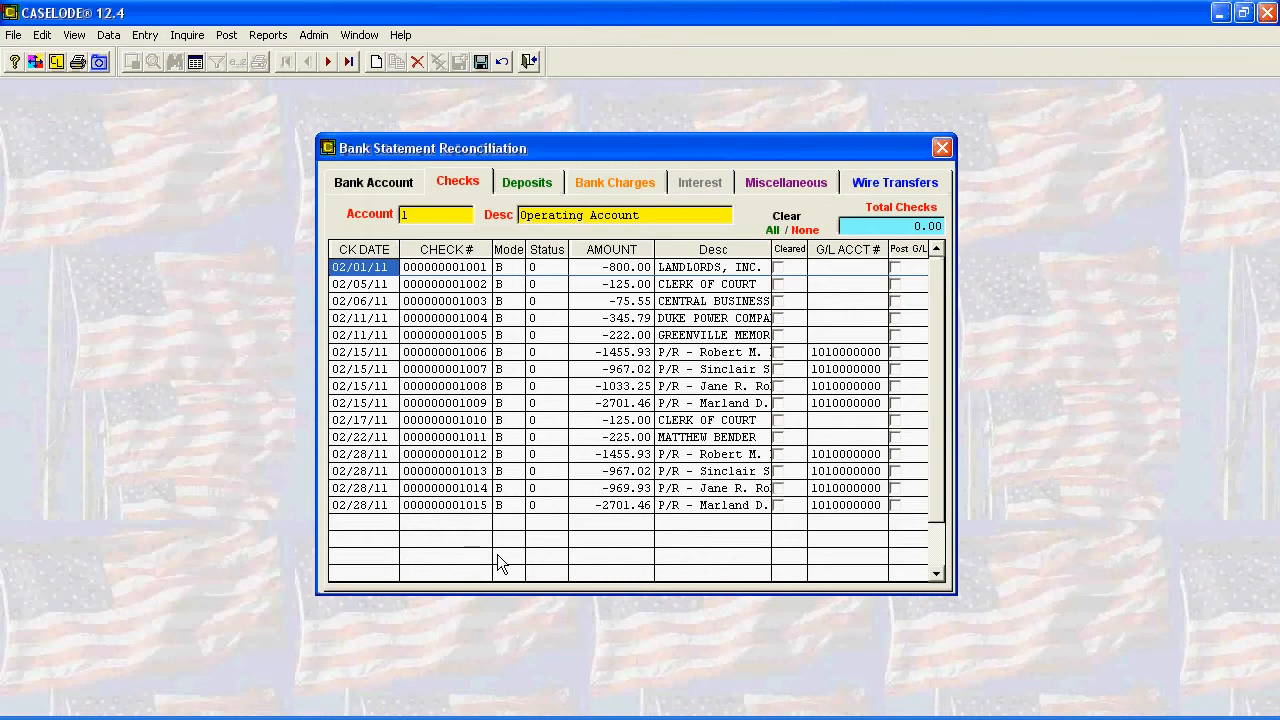
pyautogui.click(780, 337)
pyautogui.click(780, 337)
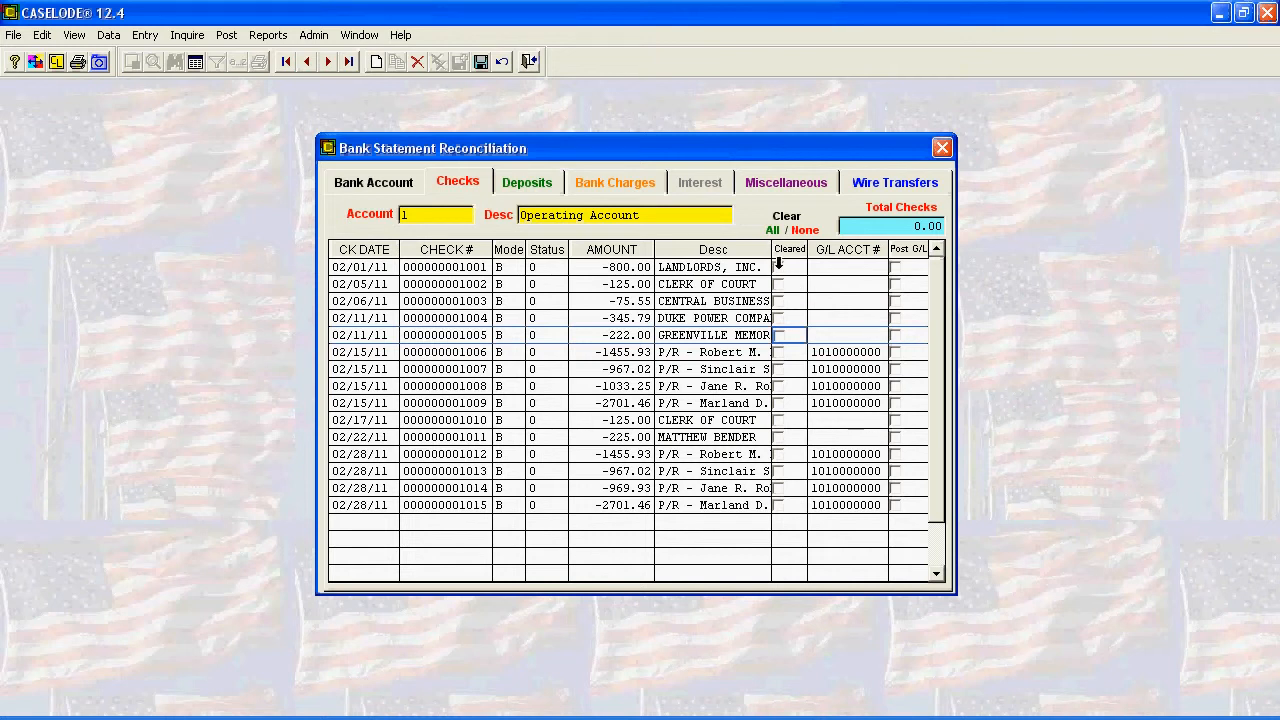
pyautogui.click(774, 231)
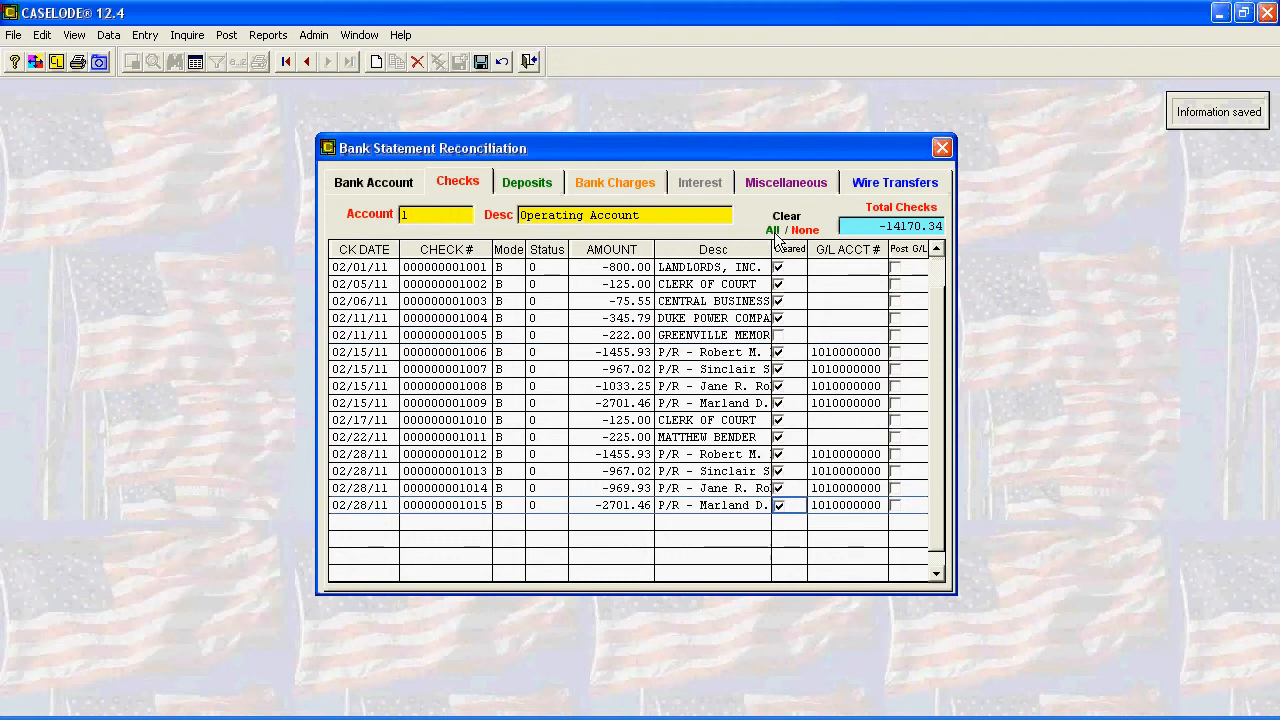
pyautogui.click(779, 336)
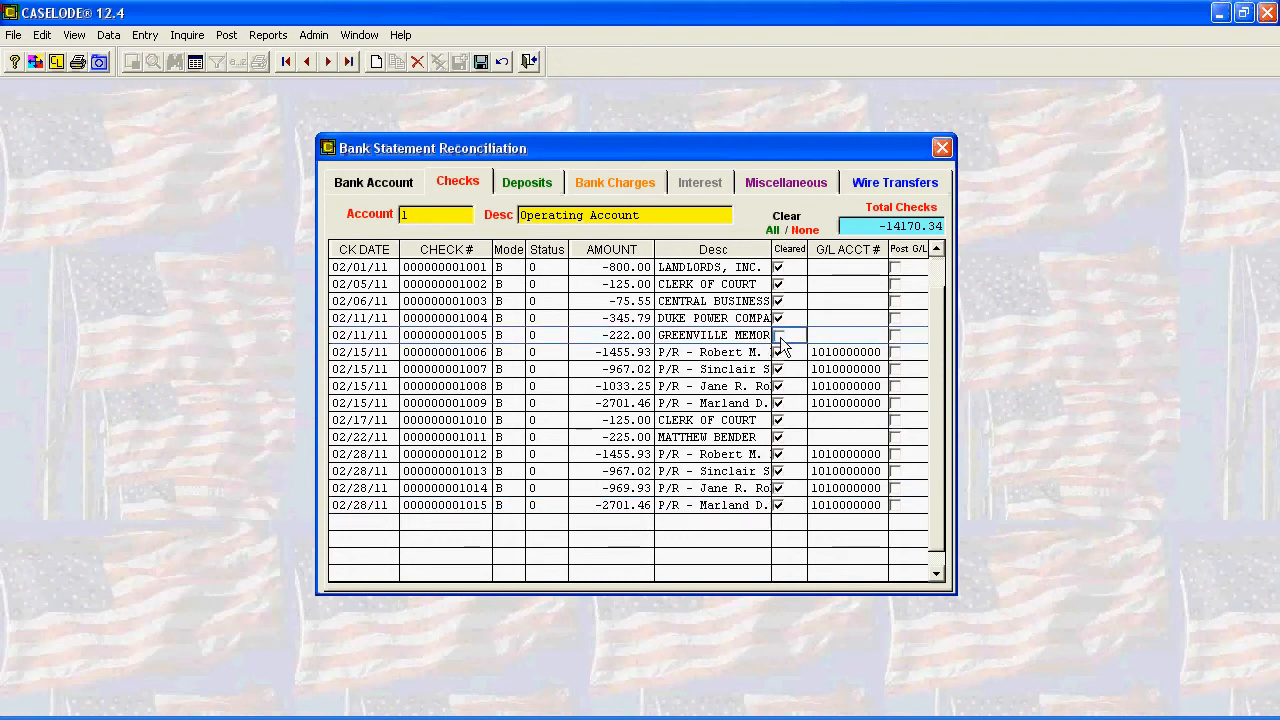
pyautogui.click(779, 336)
pyautogui.click(779, 302)
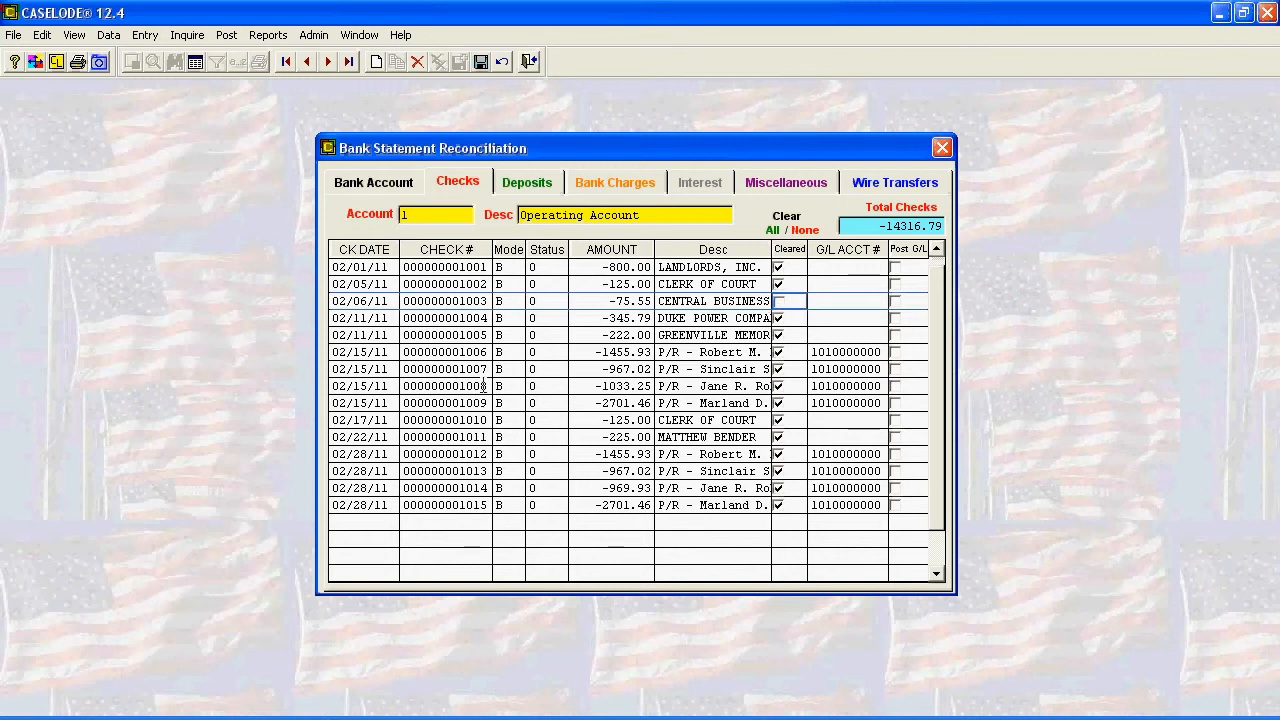
pyautogui.click(778, 438)
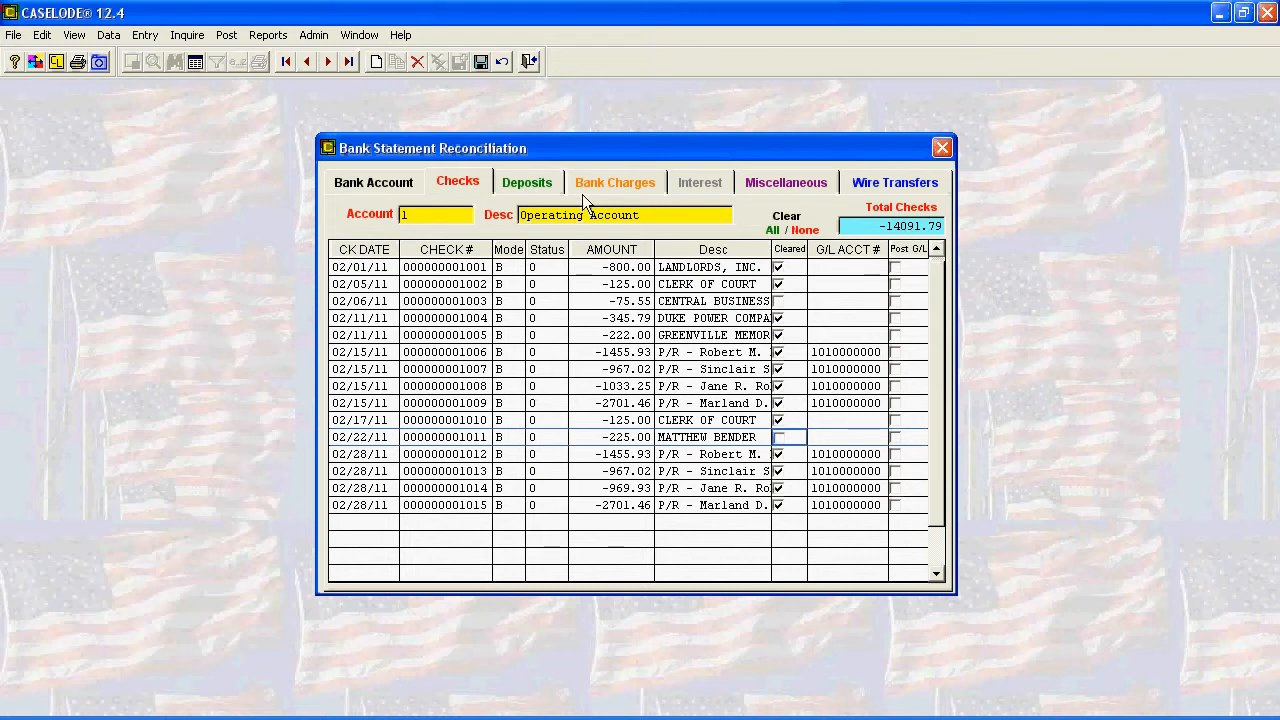
# - Mark all deposits as cleared and look at the miscellaneous entries
pyautogui.click(529, 190)
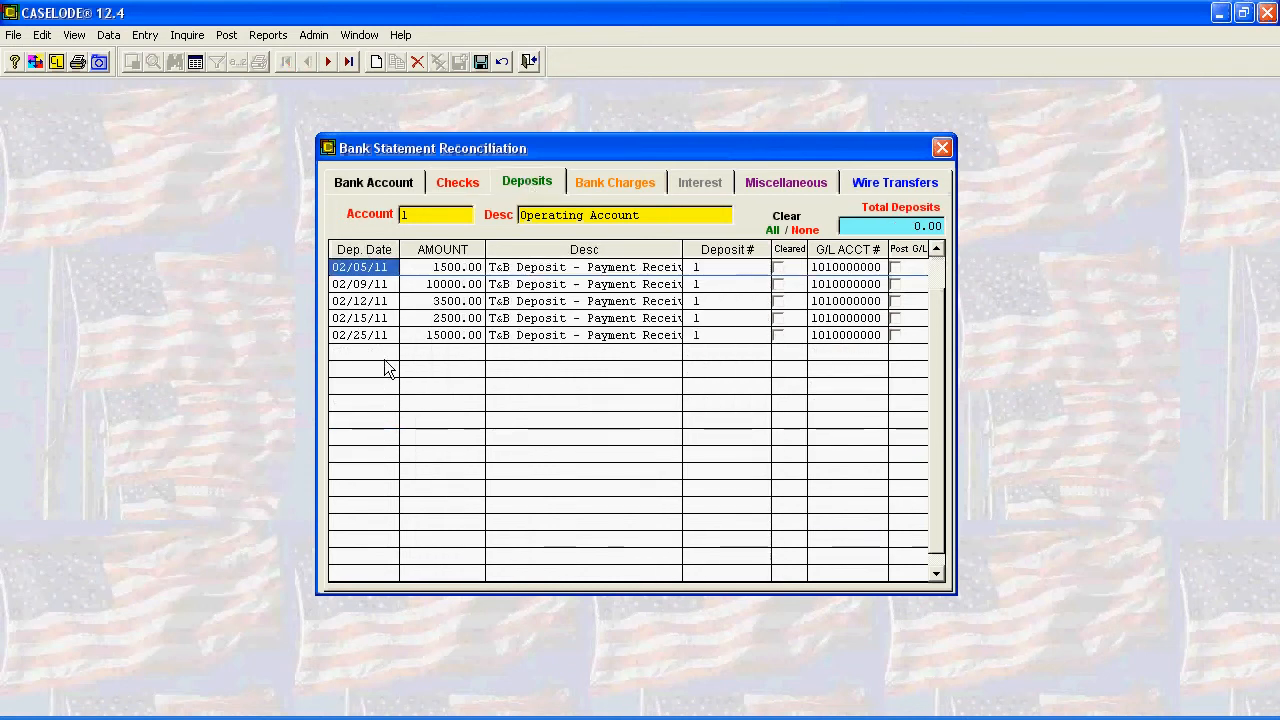
pyautogui.click(773, 230)
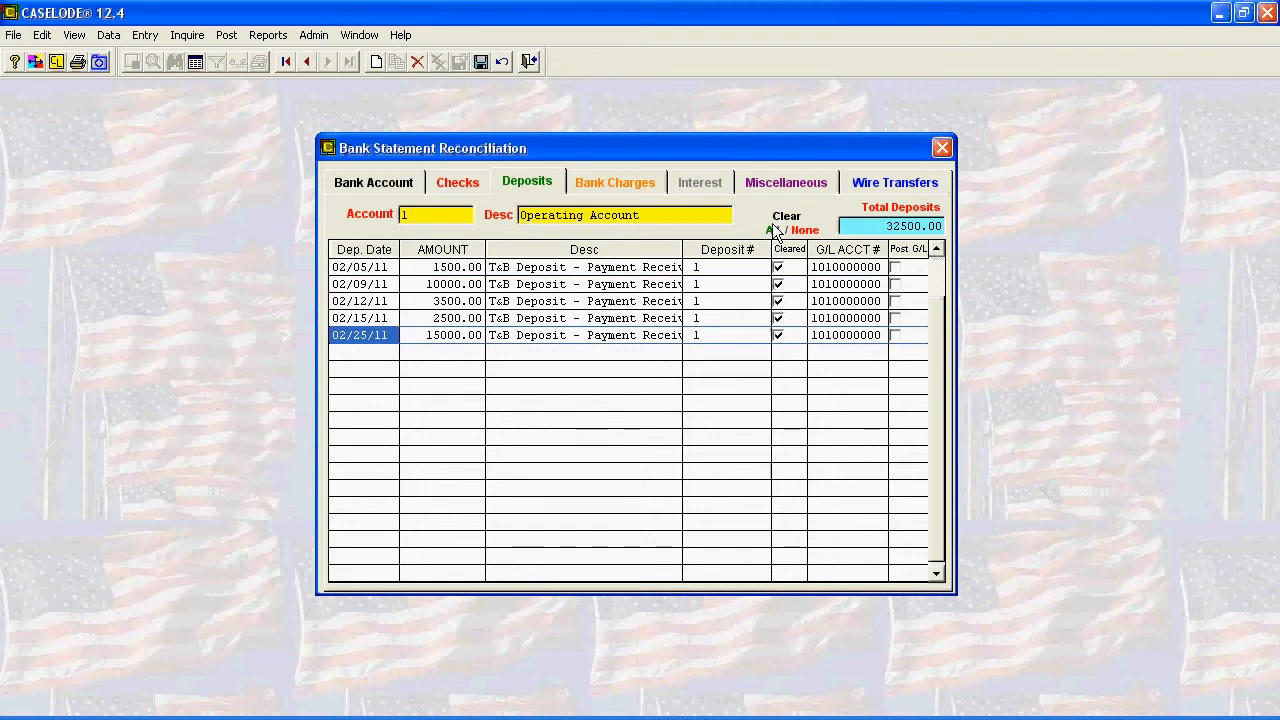
pyautogui.click(784, 180)
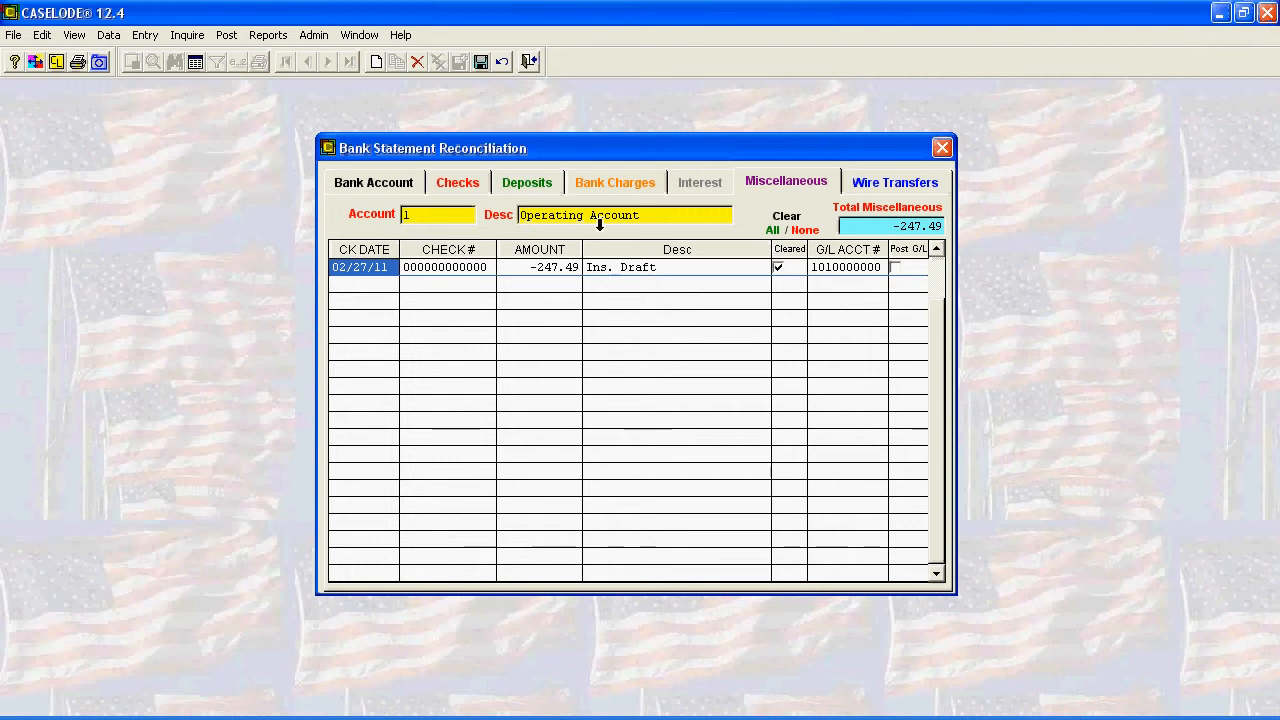
# - Add a bank charge entry dated 02/28/11 with an amount of -6.59
pyautogui.click(611, 190)
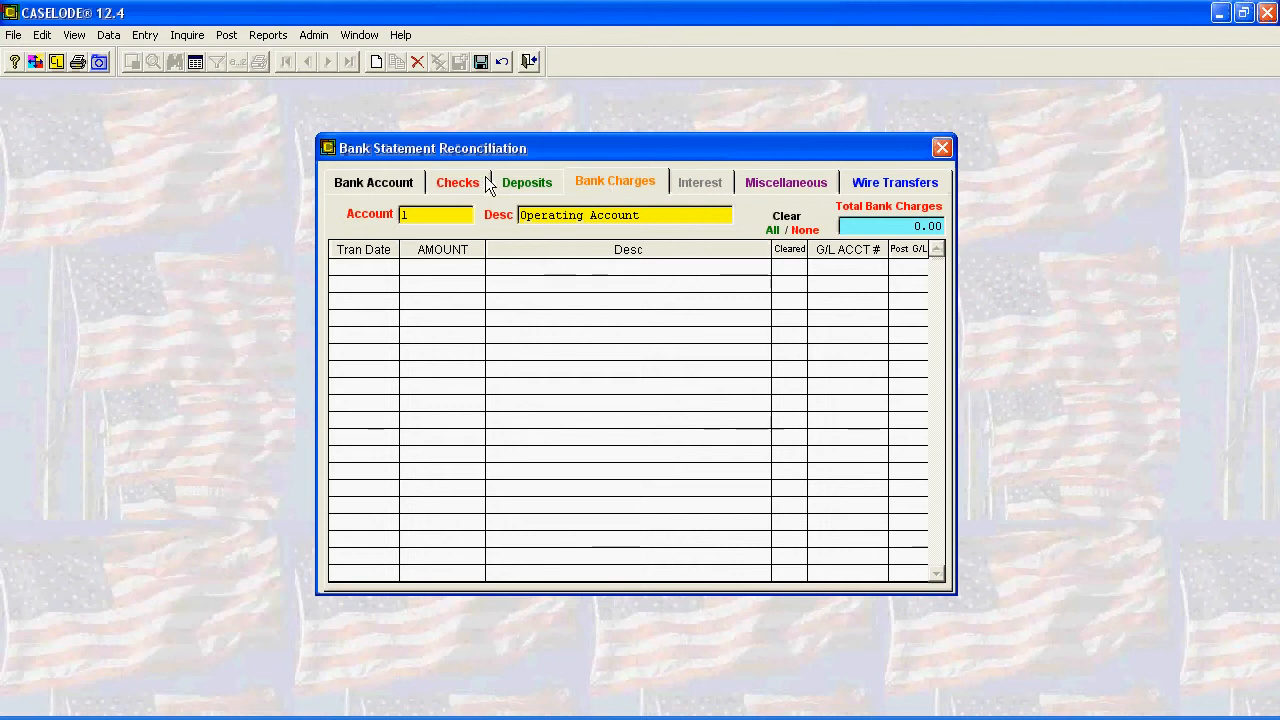
pyautogui.click(376, 62)
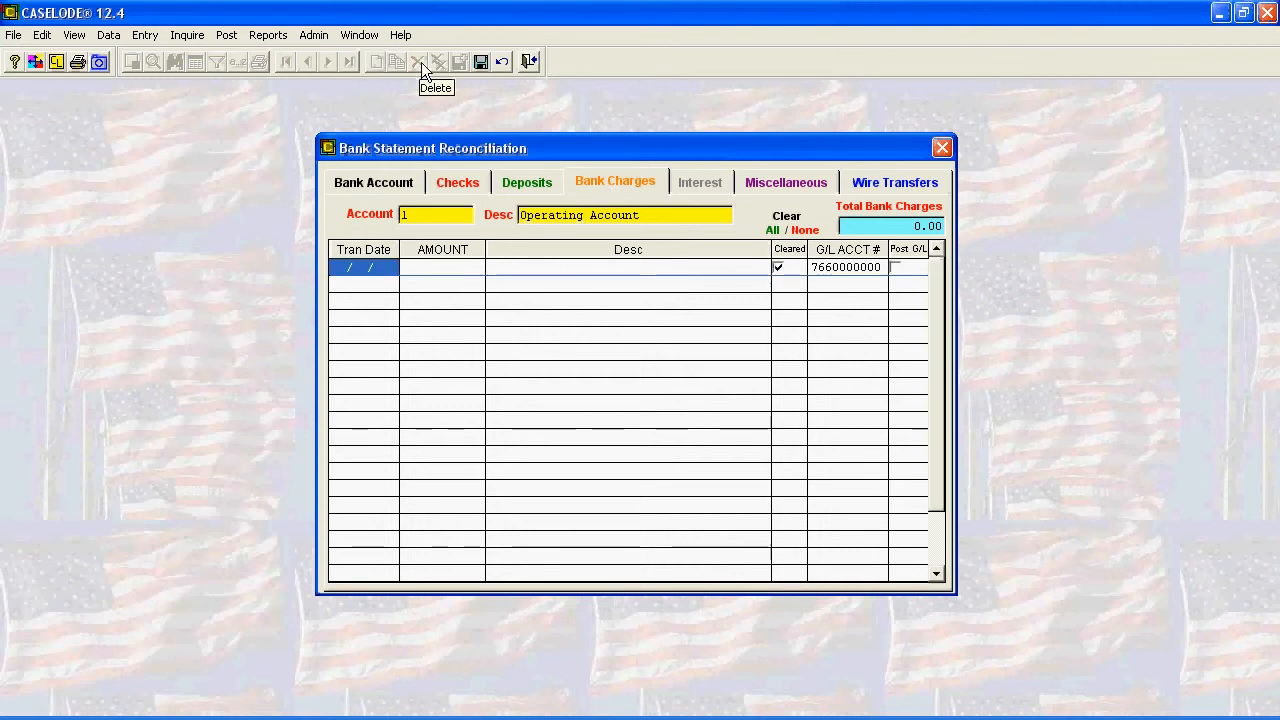
pyautogui.write('02/28/')
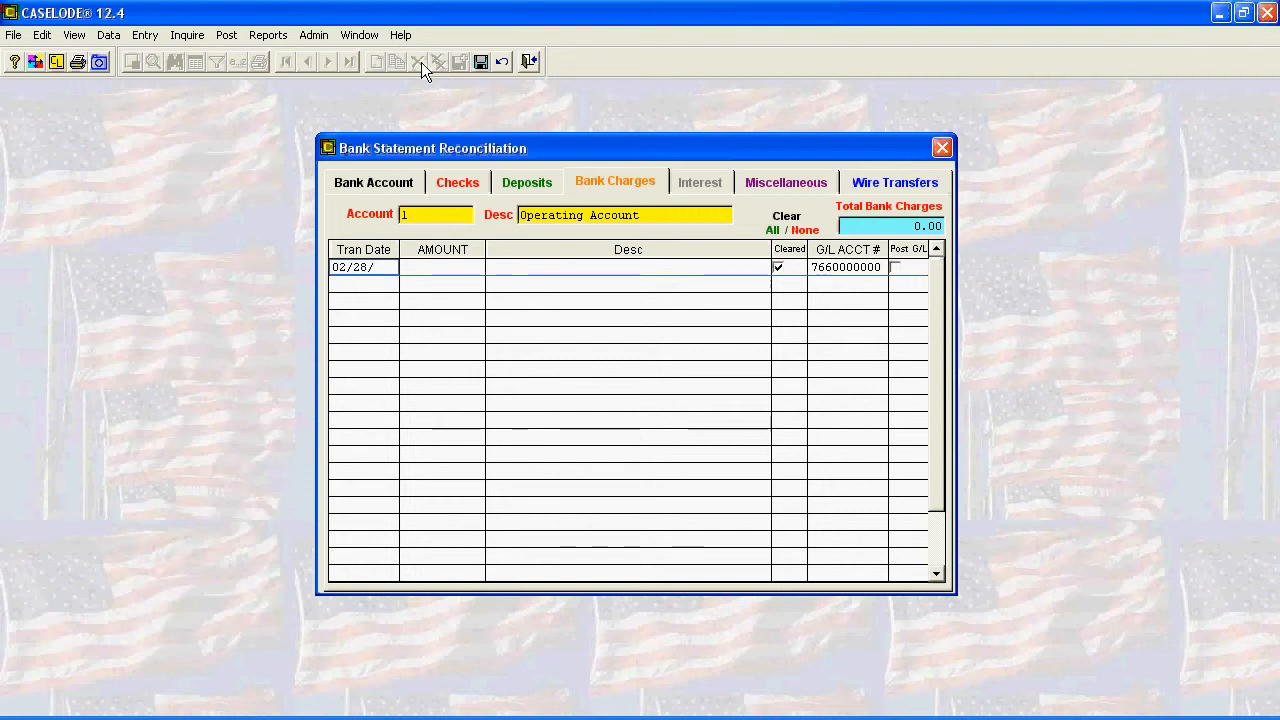
pyautogui.write('11')
pyautogui.press('Tab')
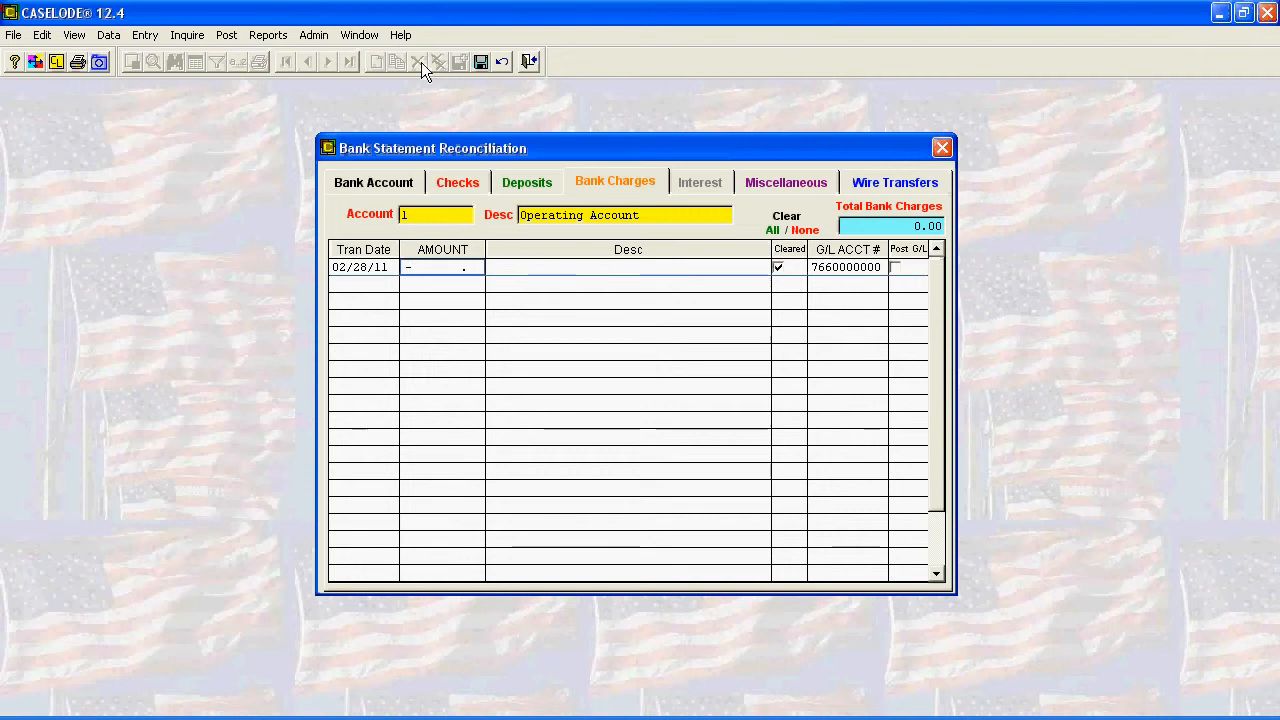
pyautogui.write('6.509')
pyautogui.press('Tab')
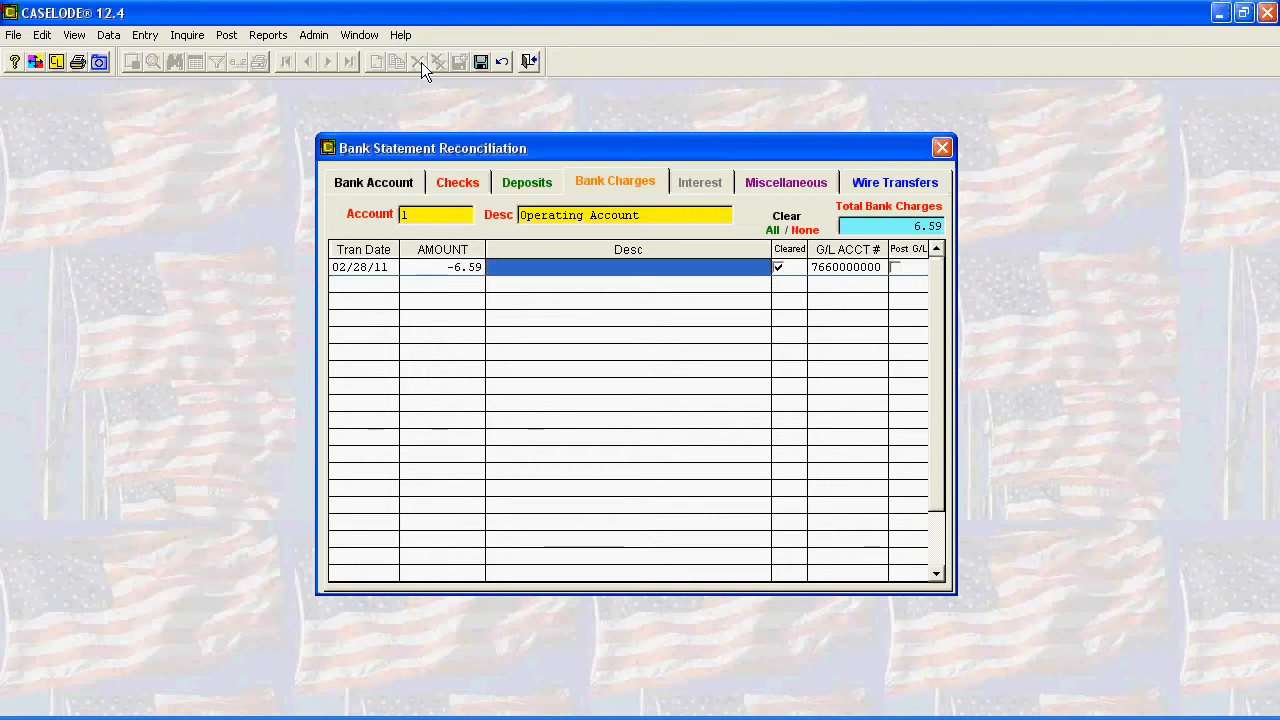
# - Enter "Bank Service Charge" as the new bank charge's description and accept its cleared status
pyautogui.write('Bank Ser')
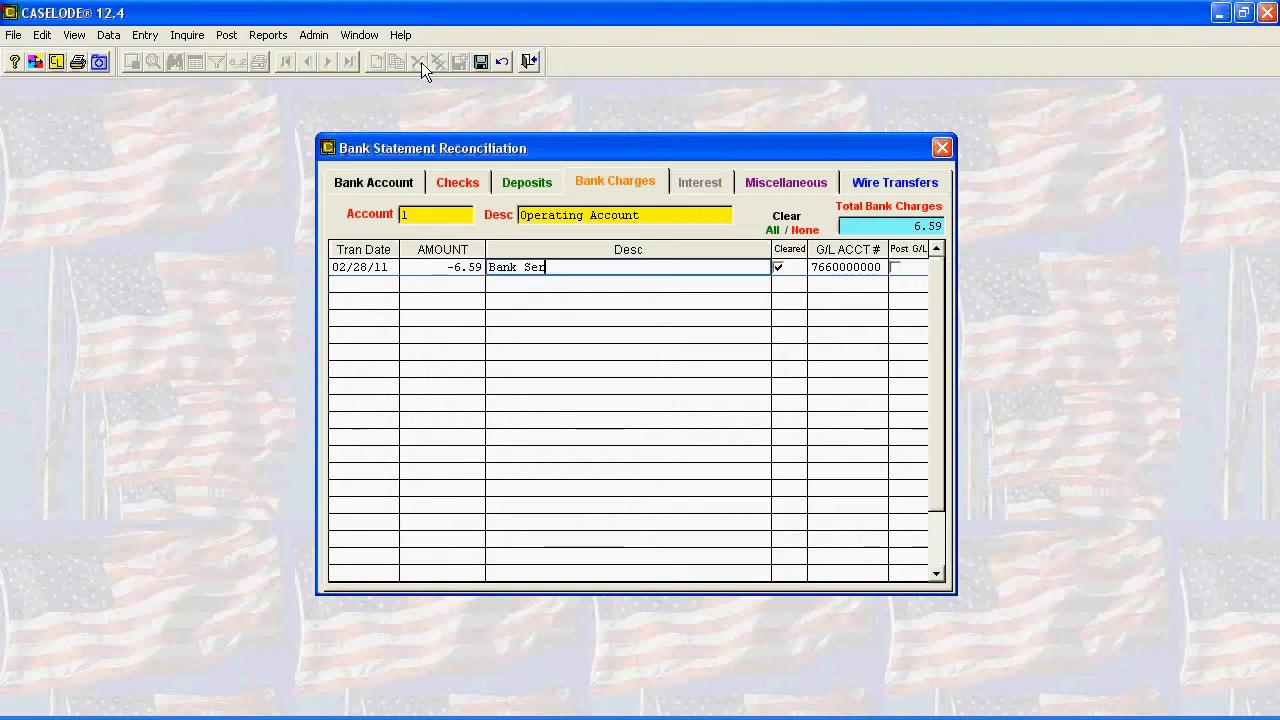
pyautogui.write('vice Charge')
pyautogui.press('BackSpace')
pyautogui.write('e')
pyautogui.press('Tab')
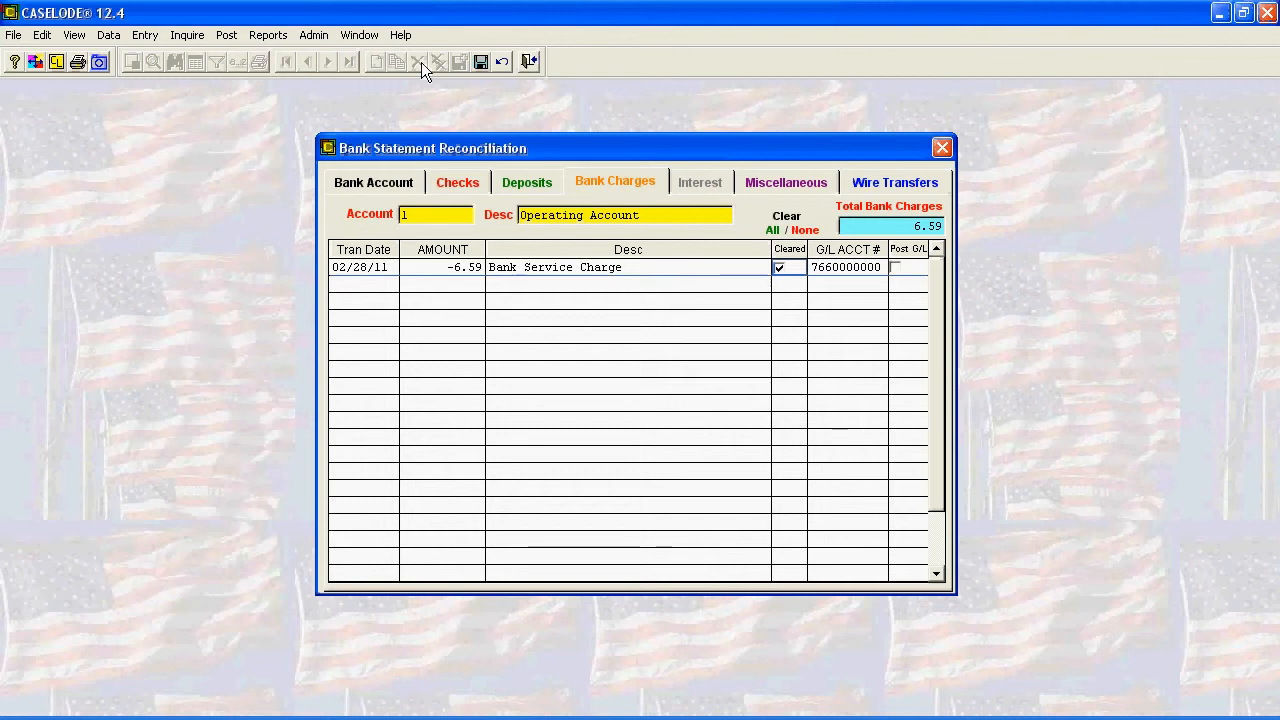
pyautogui.press('Tab')
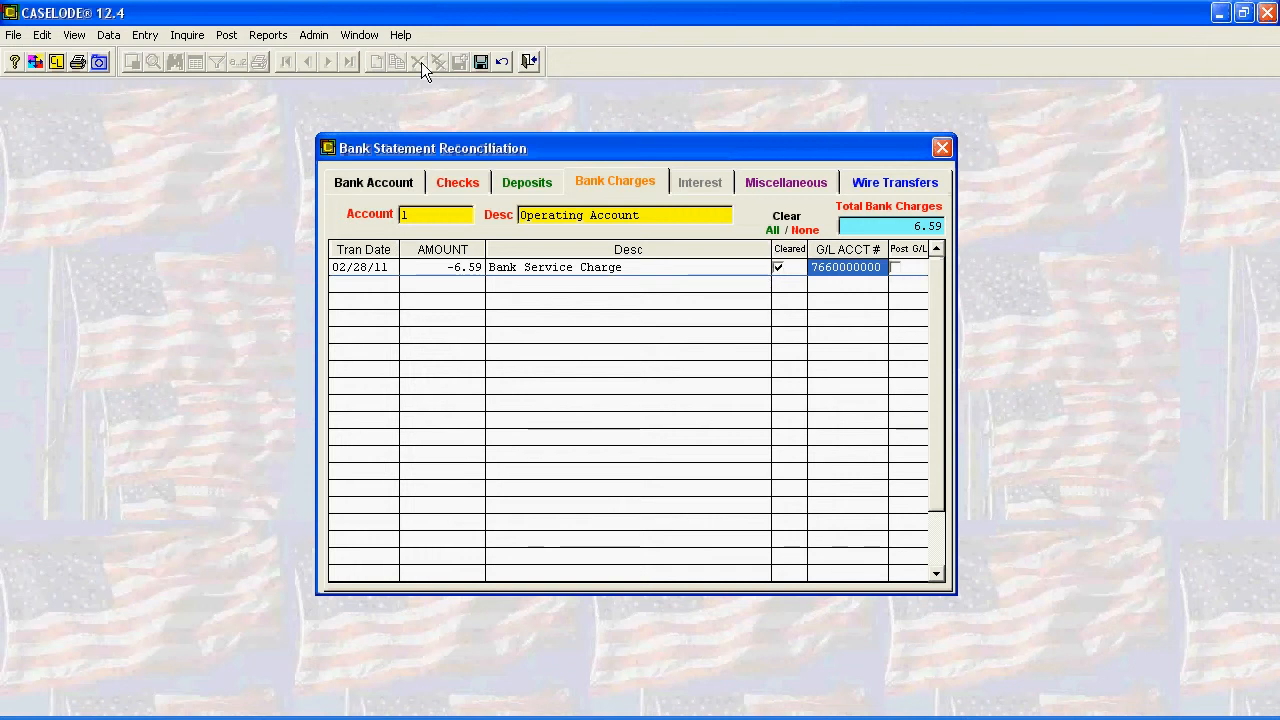
pyautogui.press('Tab')
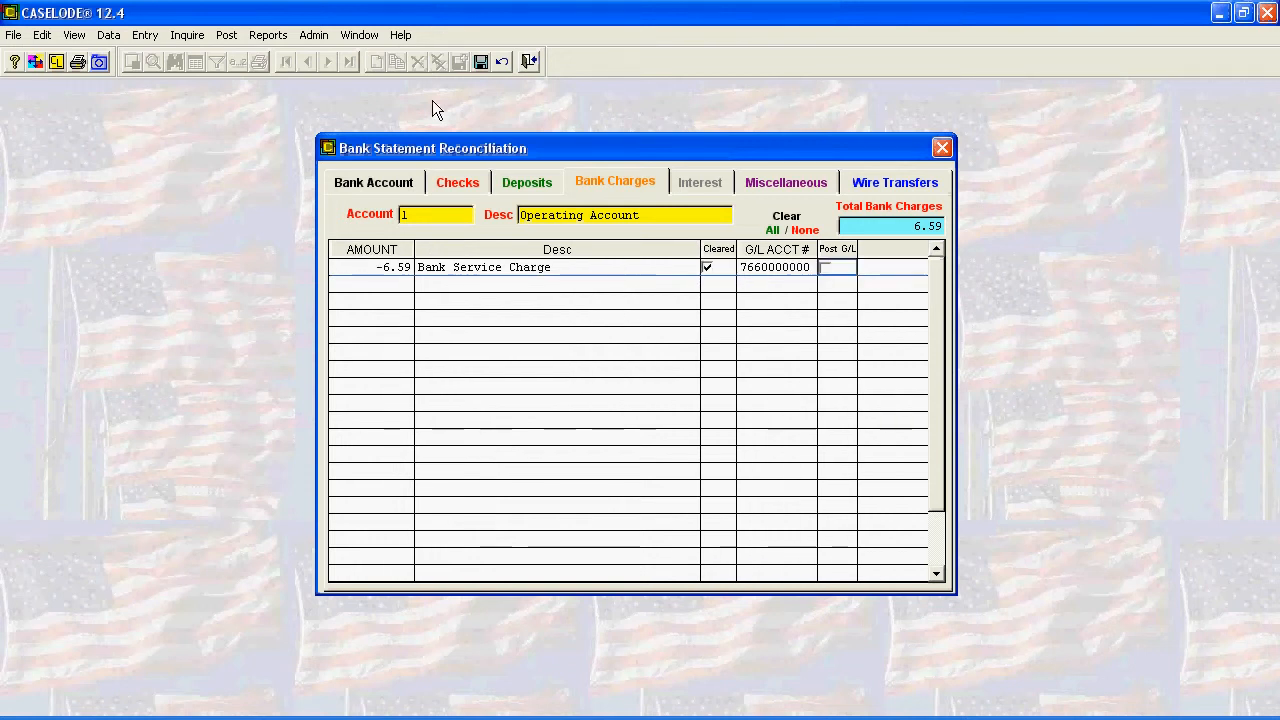
pyautogui.click(825, 268)
pyautogui.press('Tab')
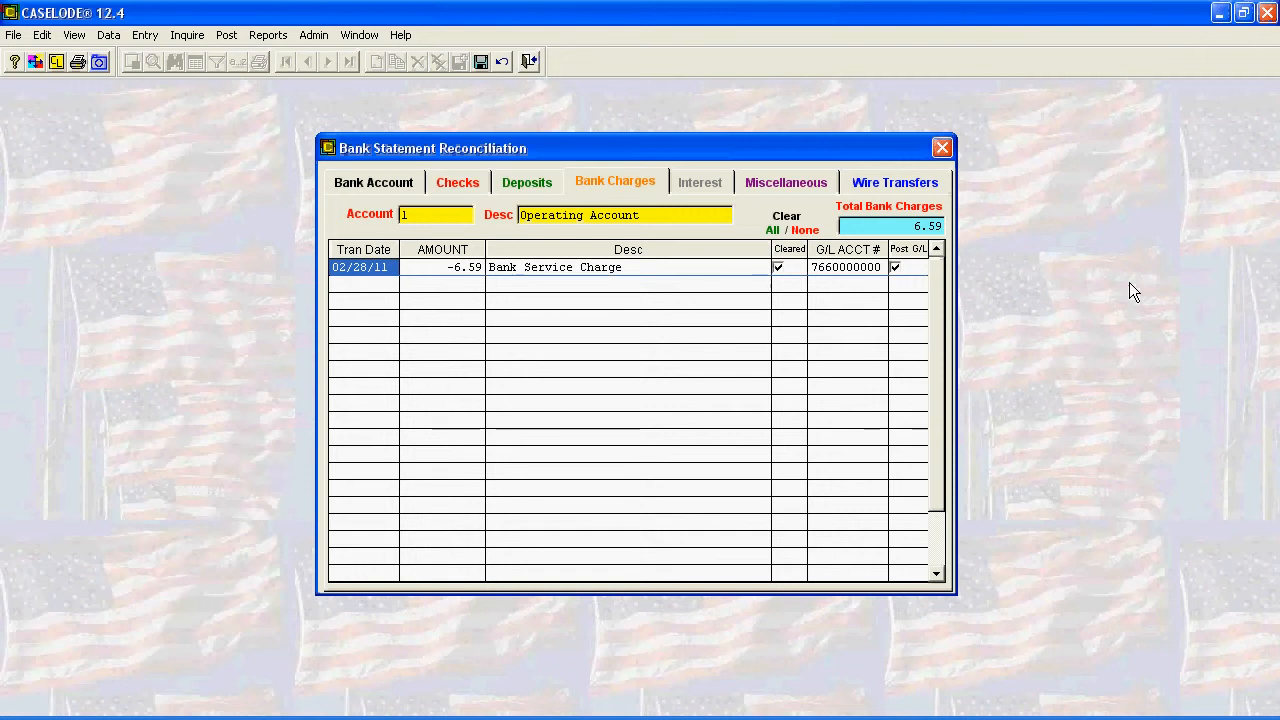
# - Check the wire transfer and interest entries, and preview the account's list of uncleared checks
pyautogui.click(862, 185)
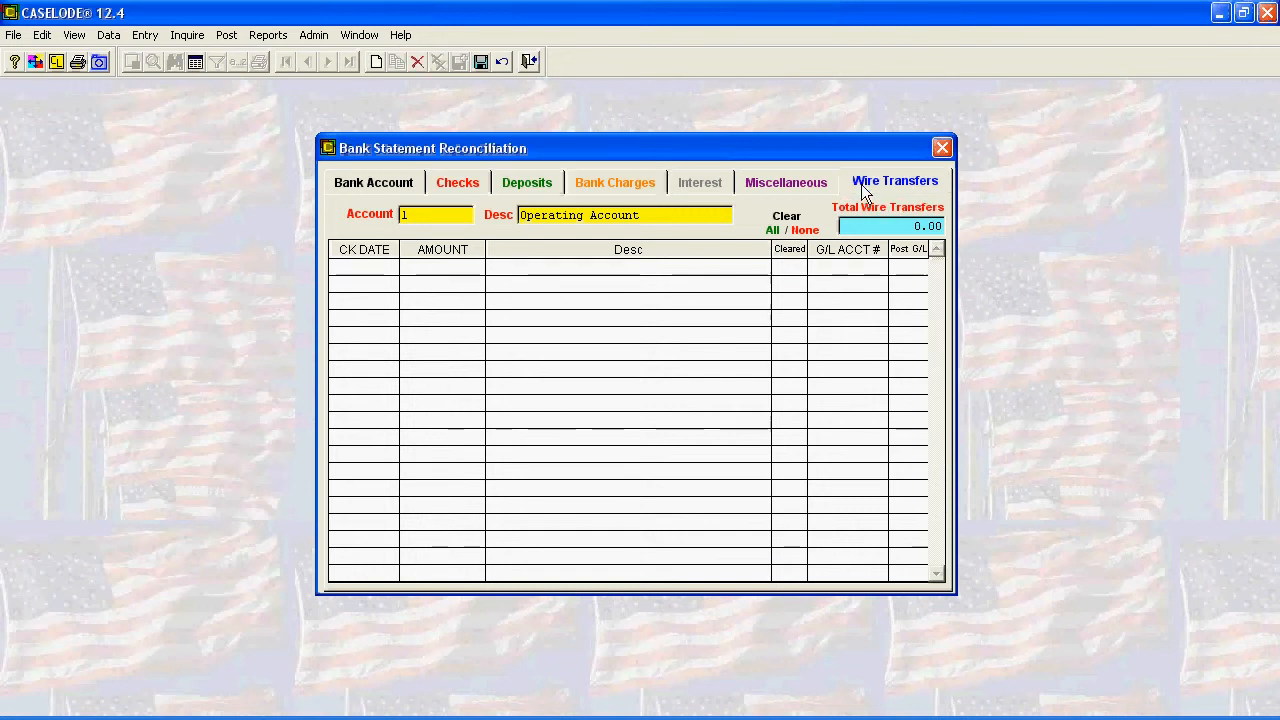
pyautogui.click(708, 184)
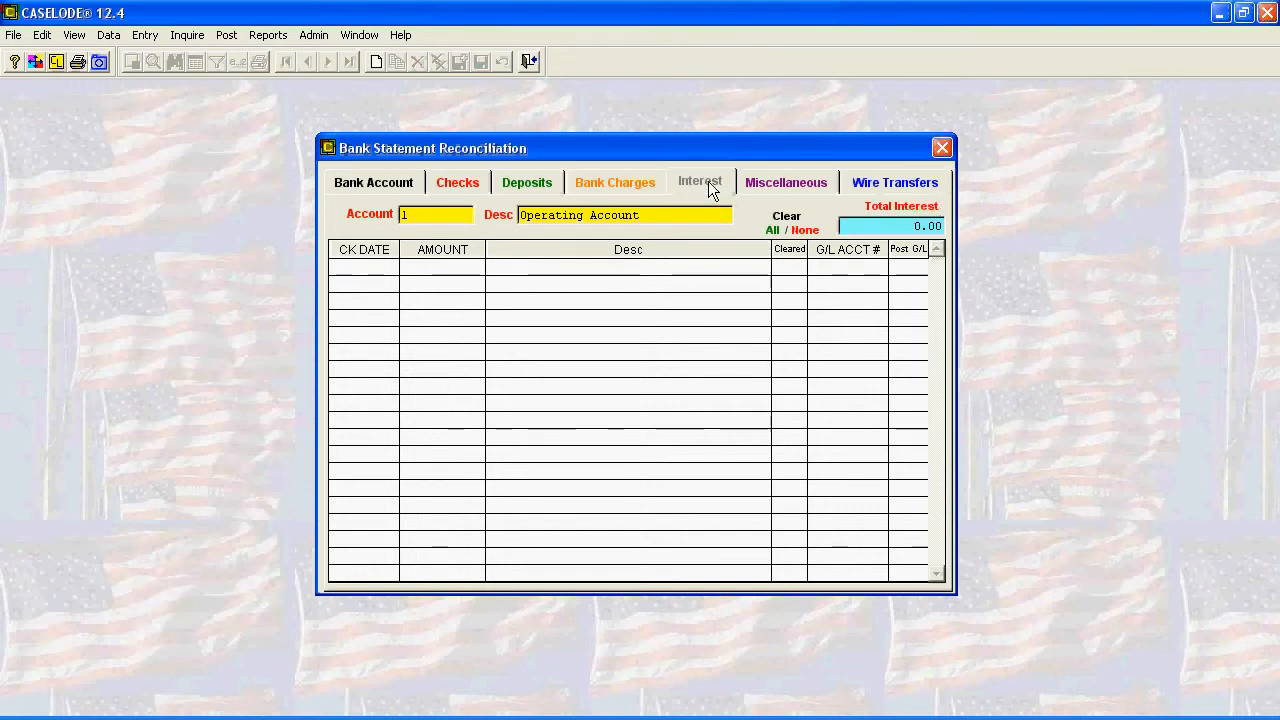
pyautogui.click(389, 187)
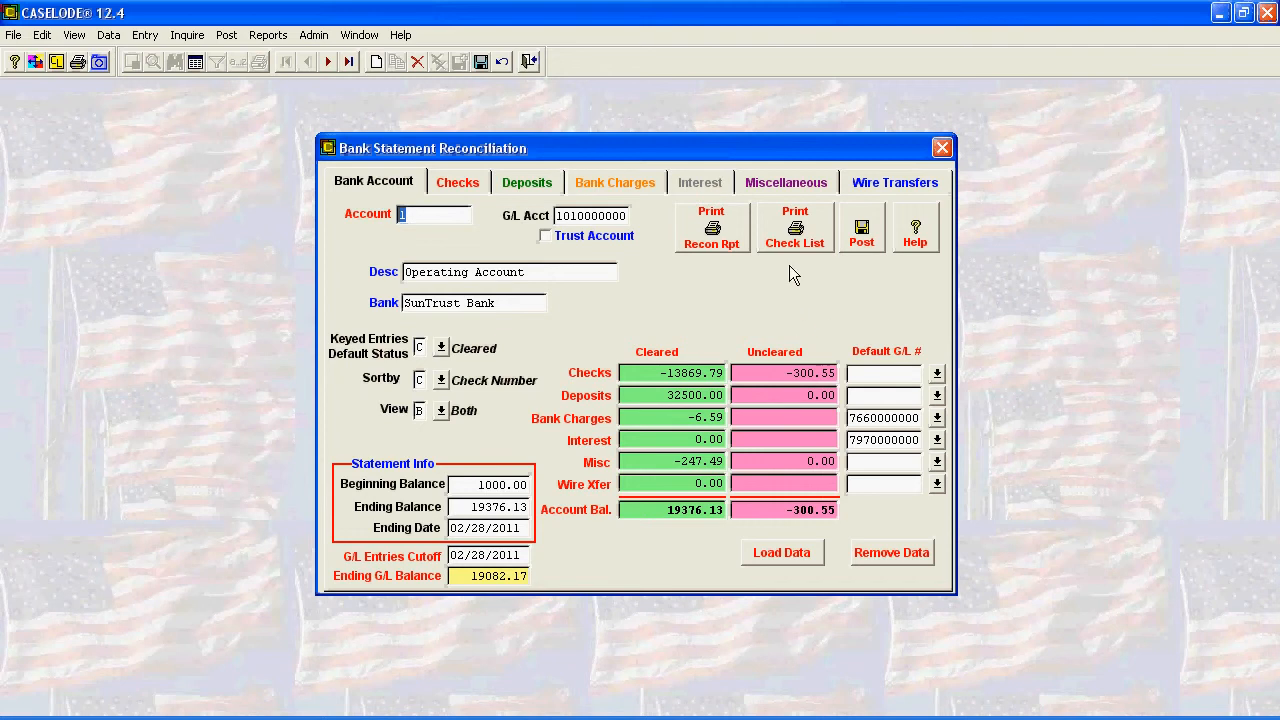
pyautogui.click(789, 221)
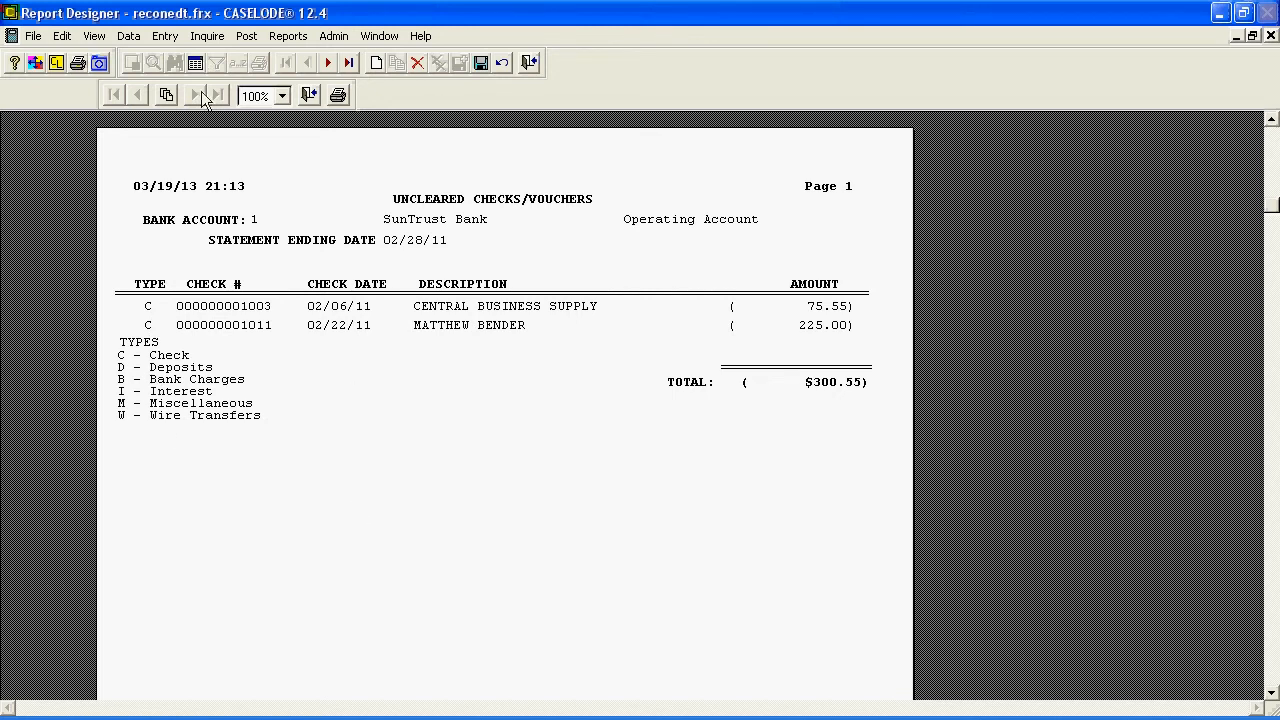
pyautogui.click(308, 94)
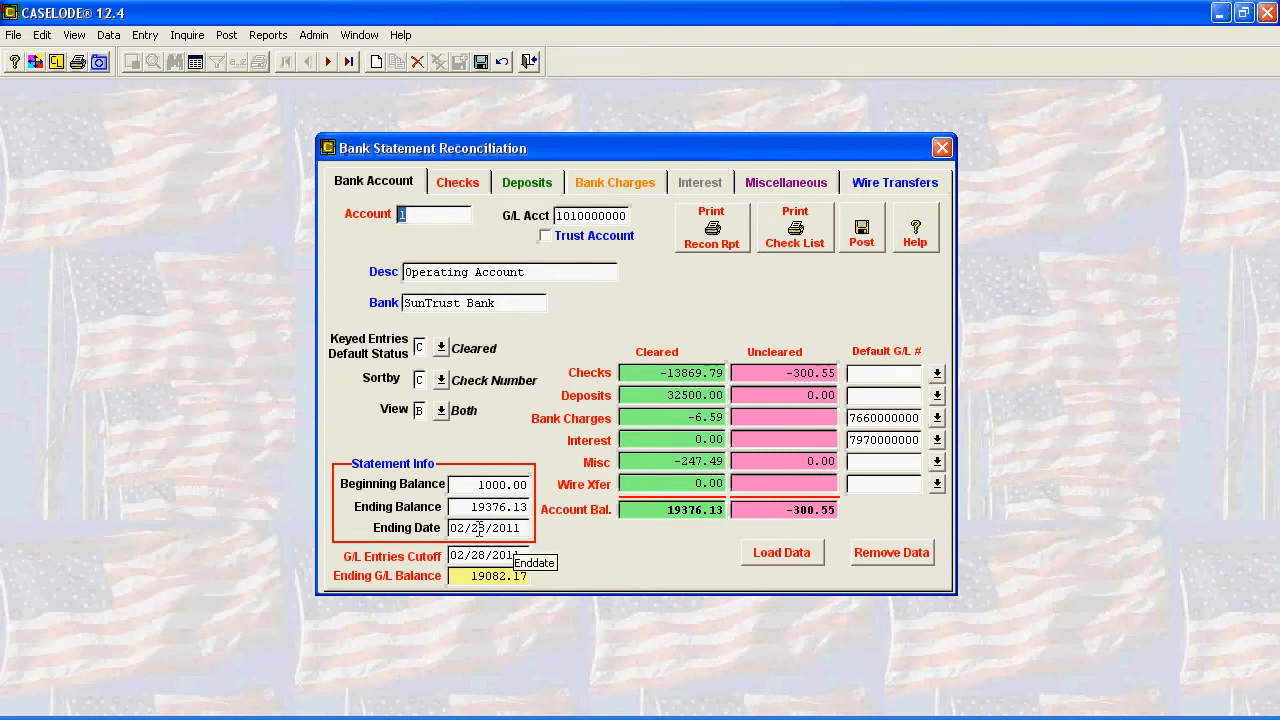
# - Post the account's reconciliation to the general ledger, reviewing both pages of the reconciliation report before confirming
pyautogui.click(861, 238)
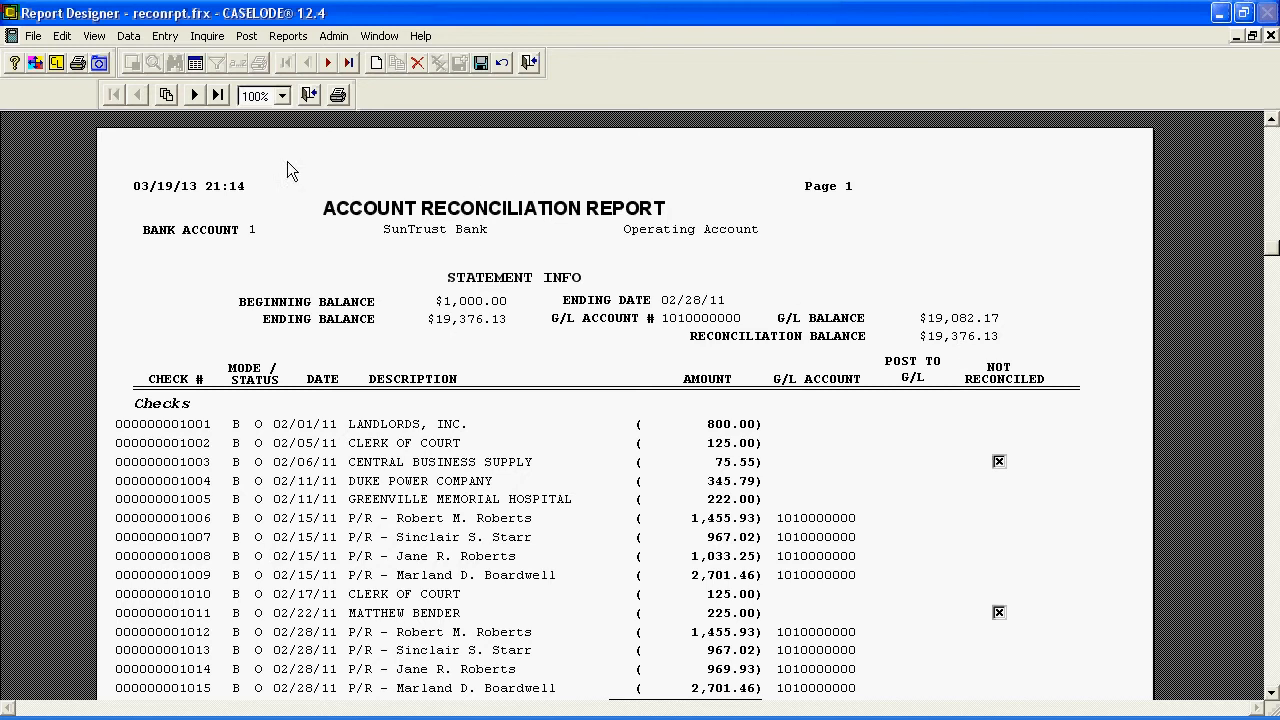
pyautogui.click(196, 95)
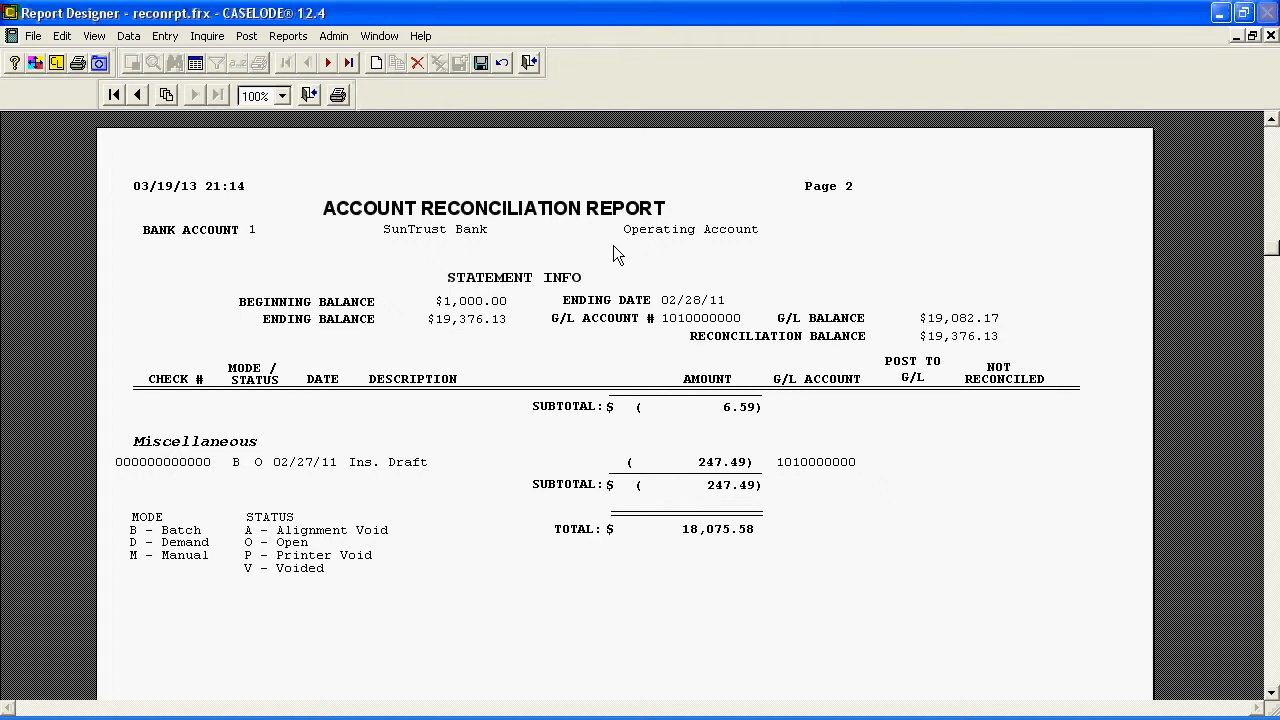
pyautogui.click(309, 93)
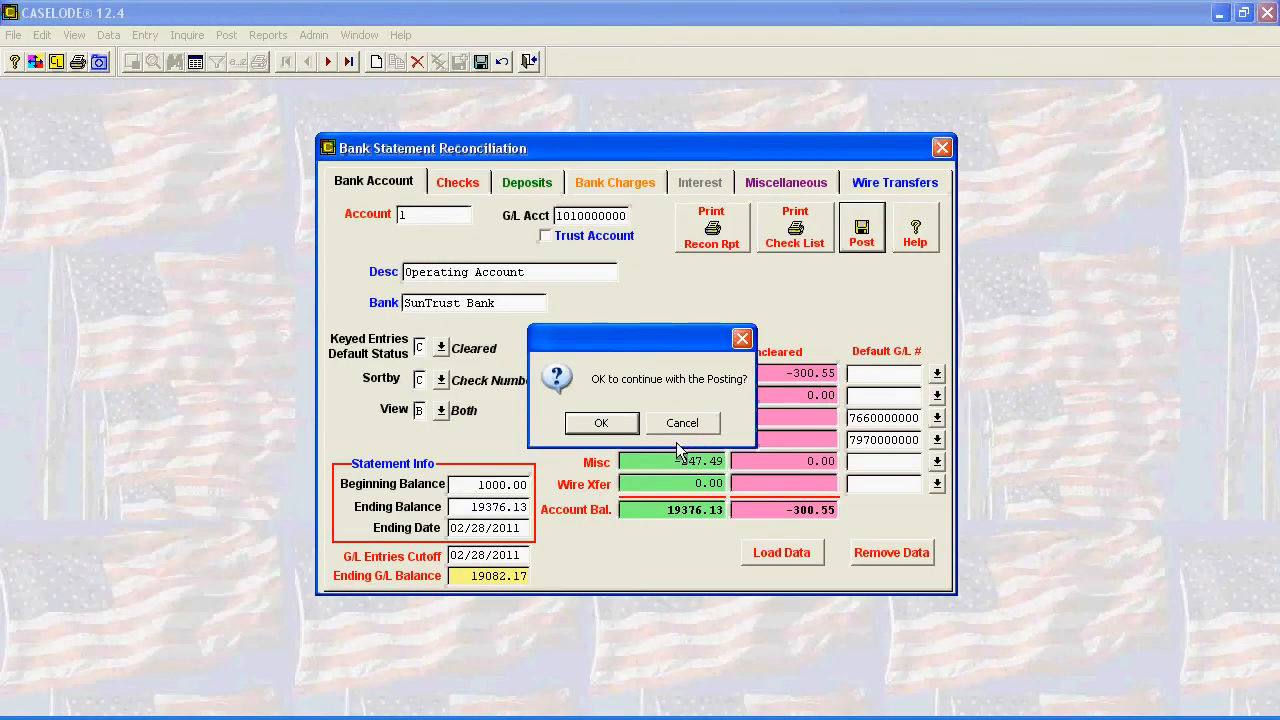
pyautogui.click(604, 423)
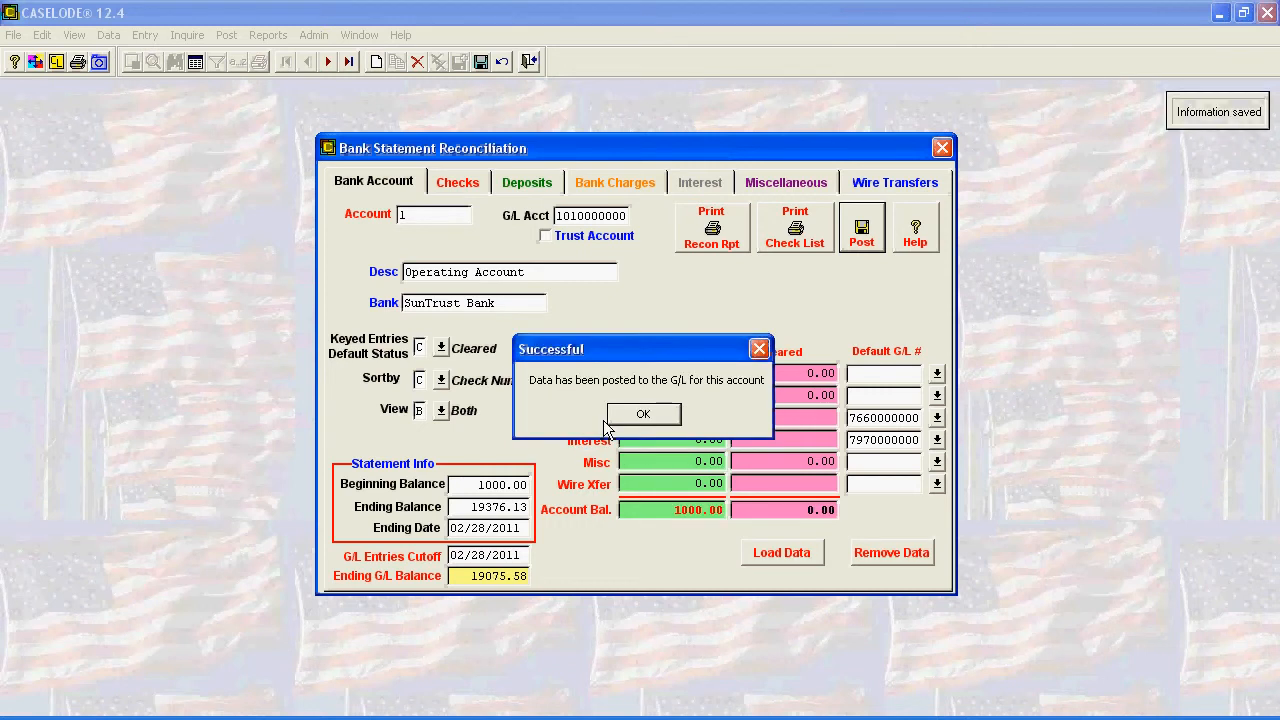
pyautogui.click(655, 418)
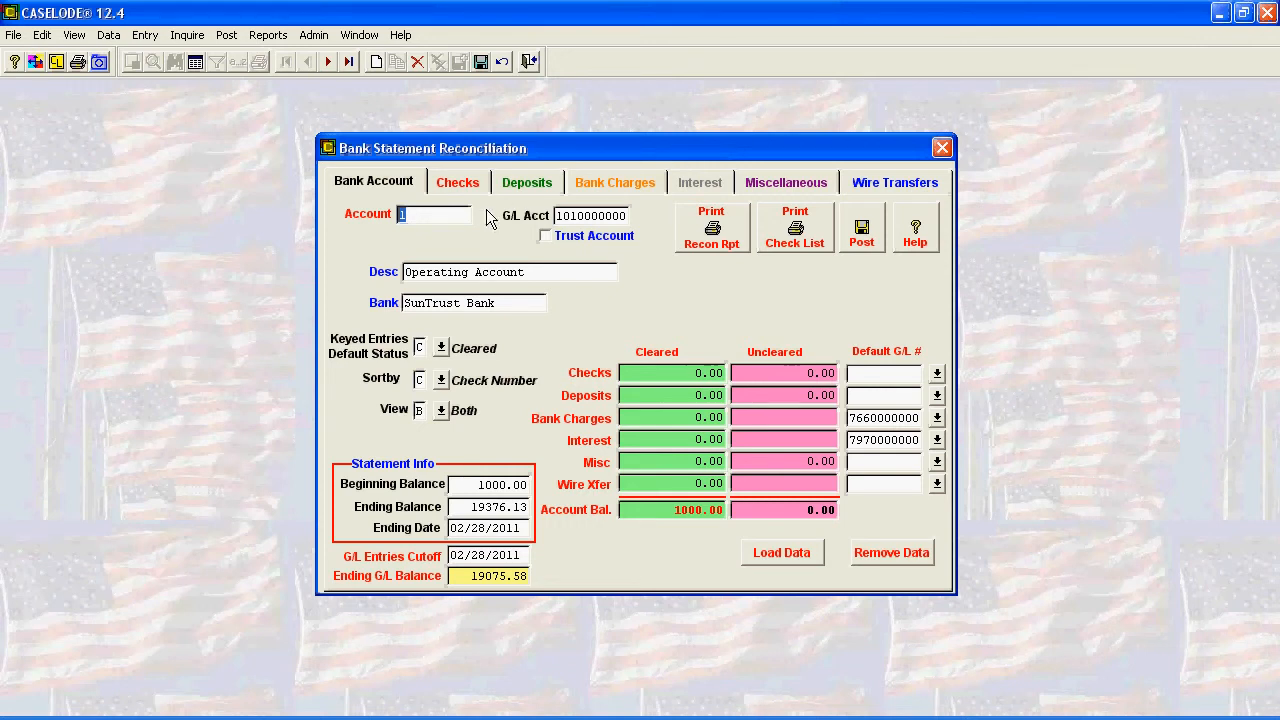
# - Examine the account's checks, deposits, bank charges and miscellaneous entries for anything remaining after the posting
pyautogui.click(461, 186)
pyautogui.click(517, 190)
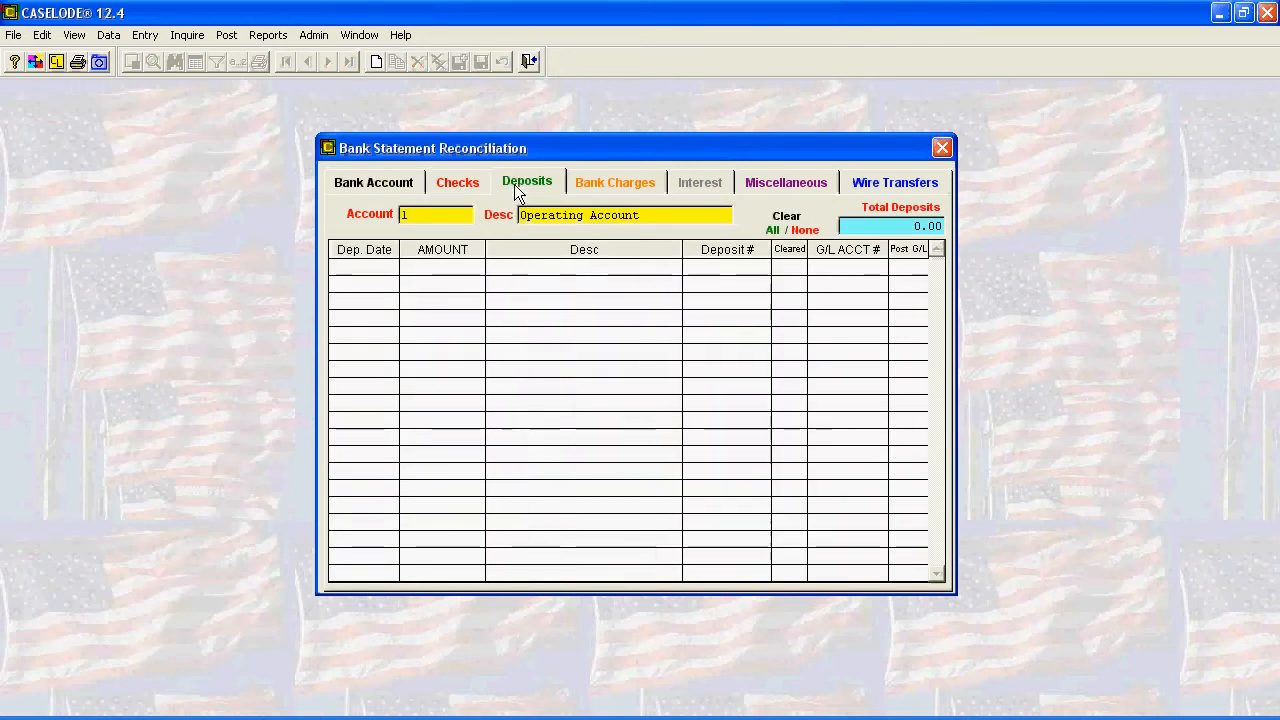
pyautogui.click(619, 186)
pyautogui.click(791, 185)
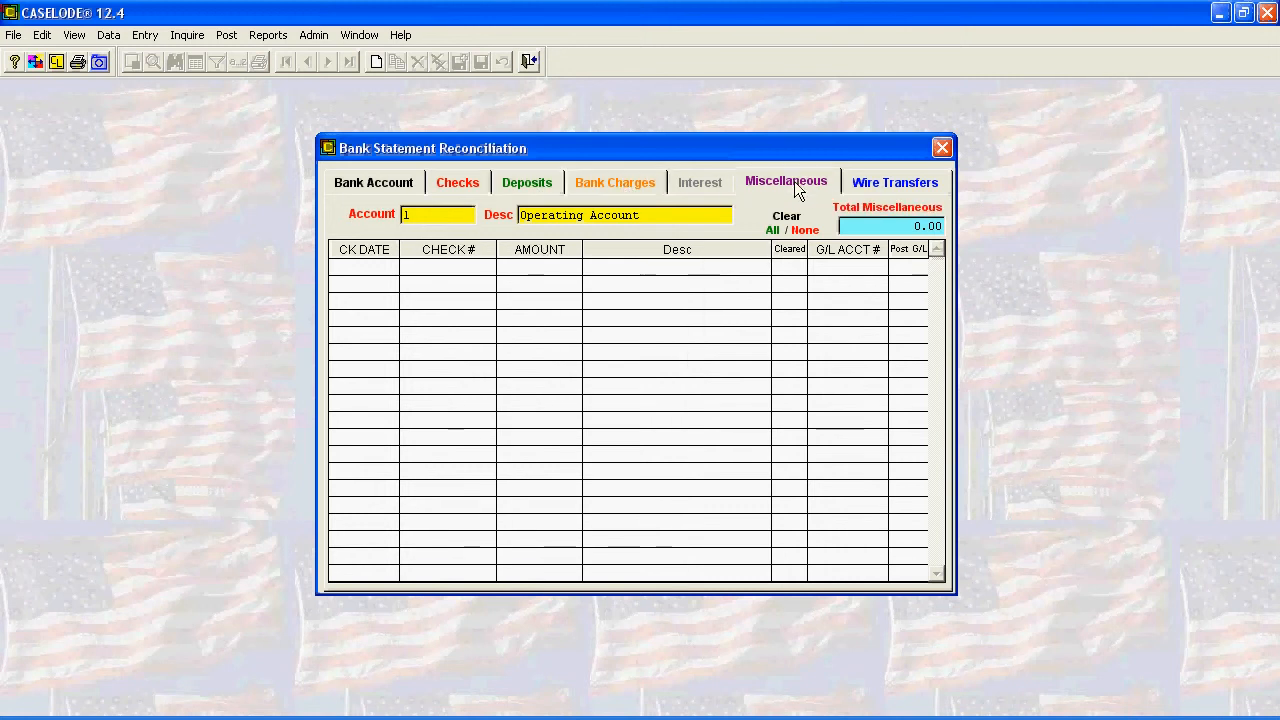
pyautogui.click(383, 183)
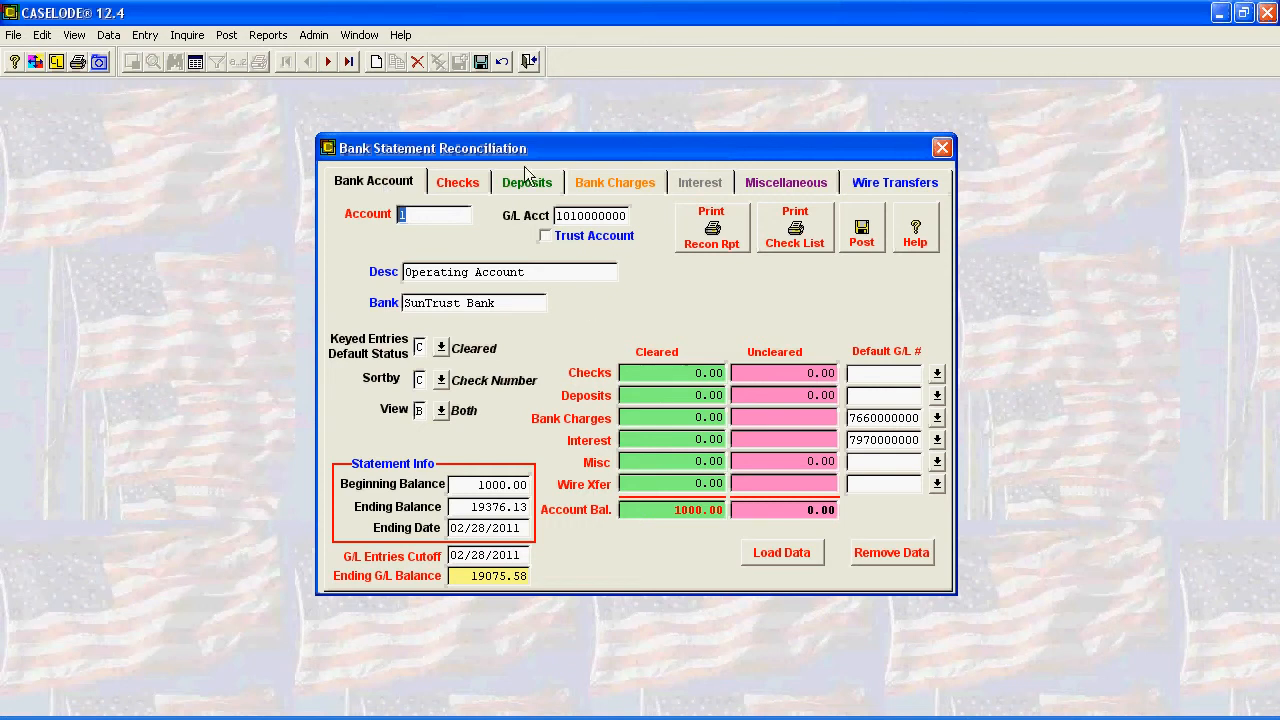
# - Recheck the deposits and checks lists, and close the bank statement reconciliation from the account summary
pyautogui.click(468, 190)
pyautogui.click(518, 186)
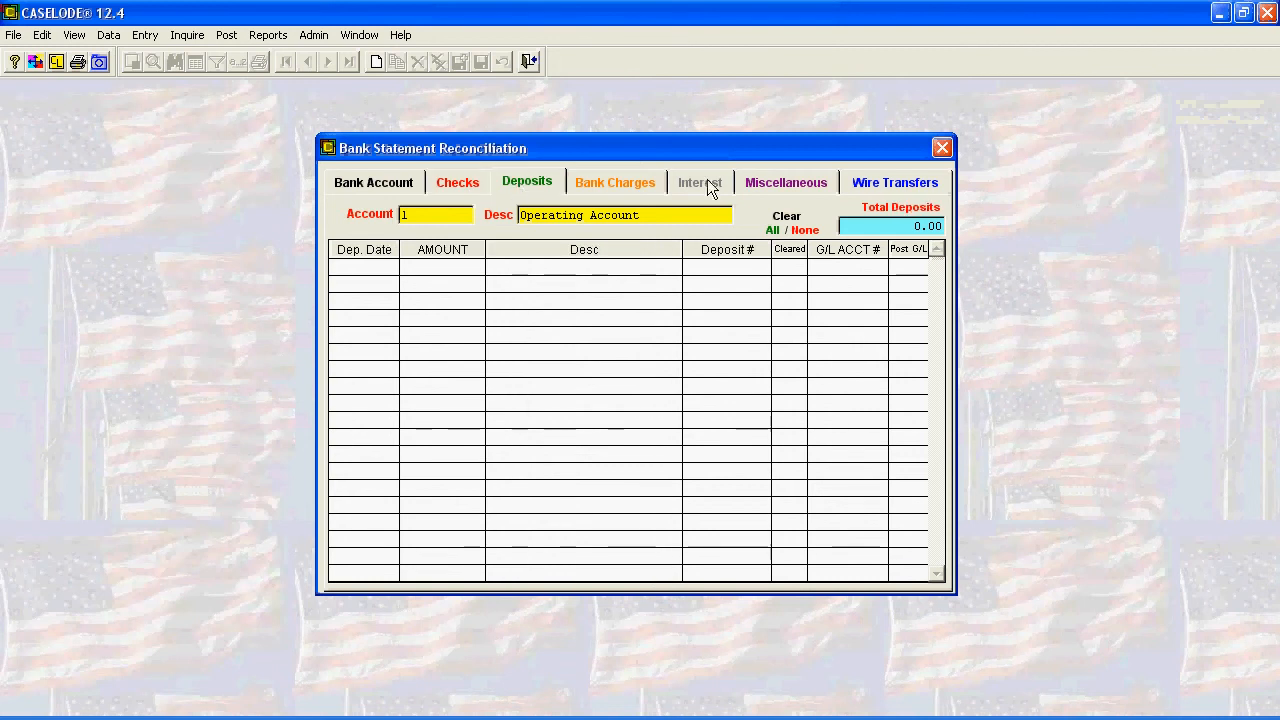
pyautogui.click(458, 188)
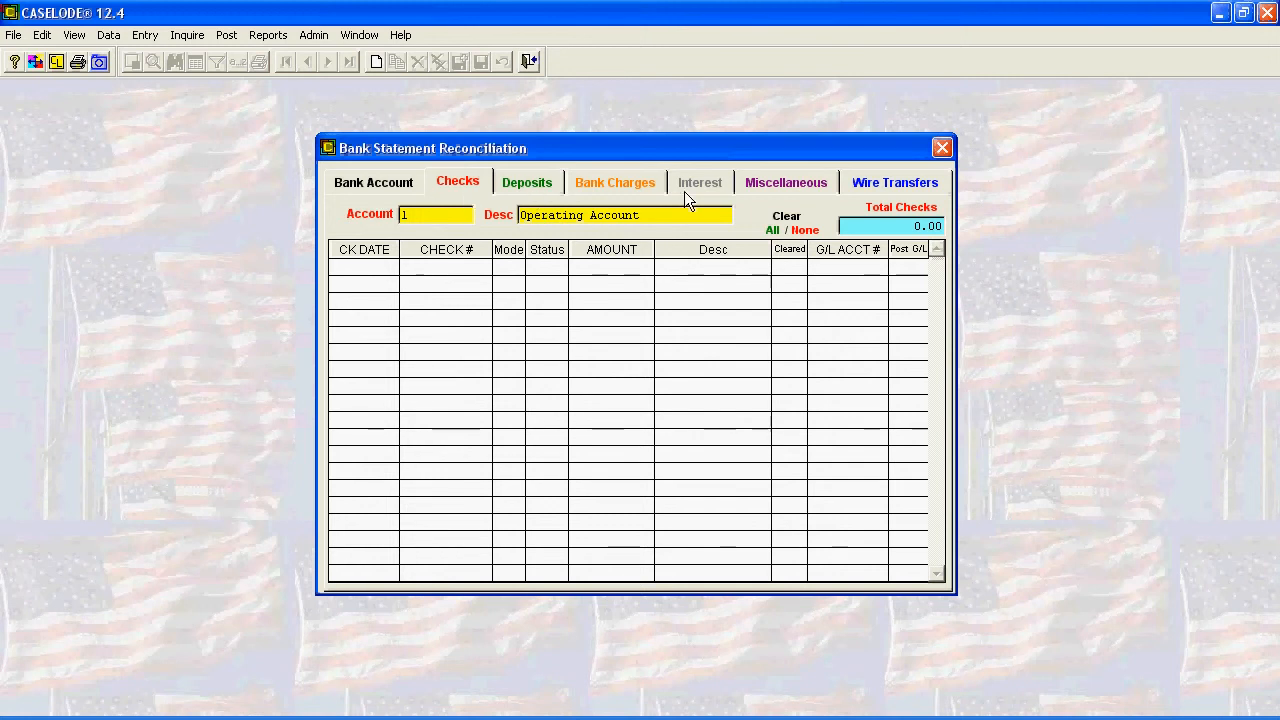
pyautogui.click(380, 181)
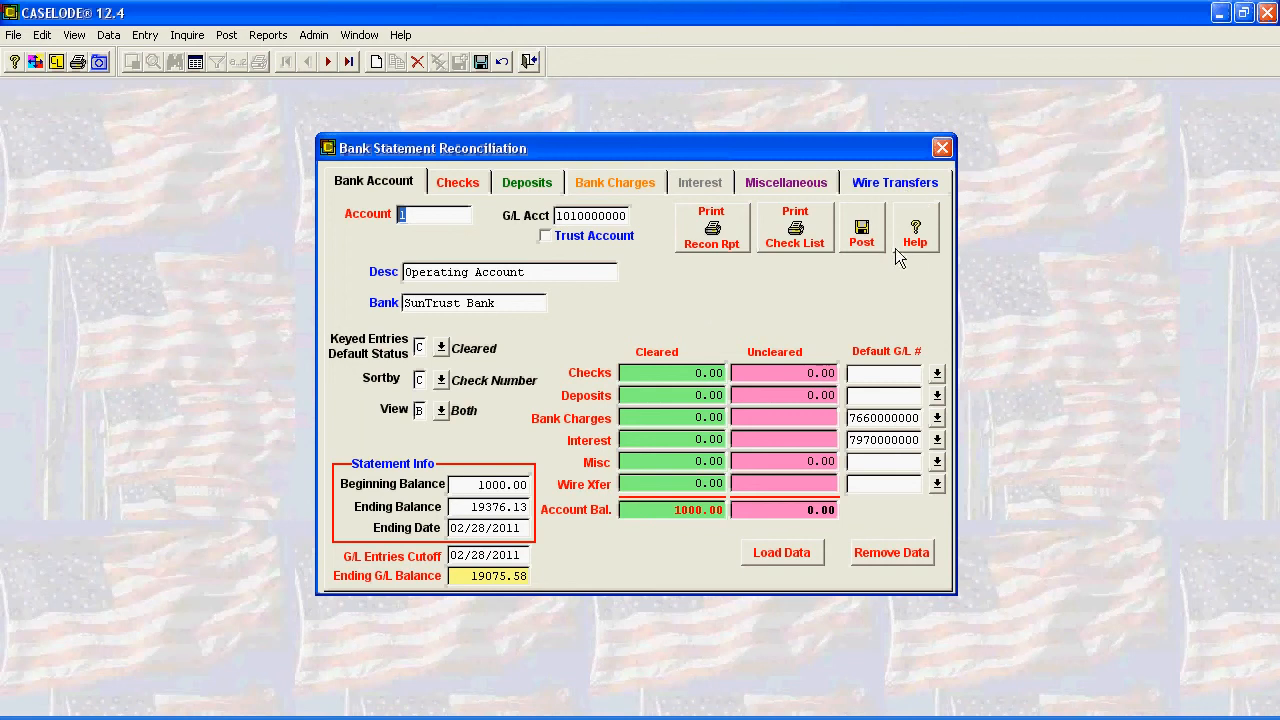
pyautogui.click(946, 150)
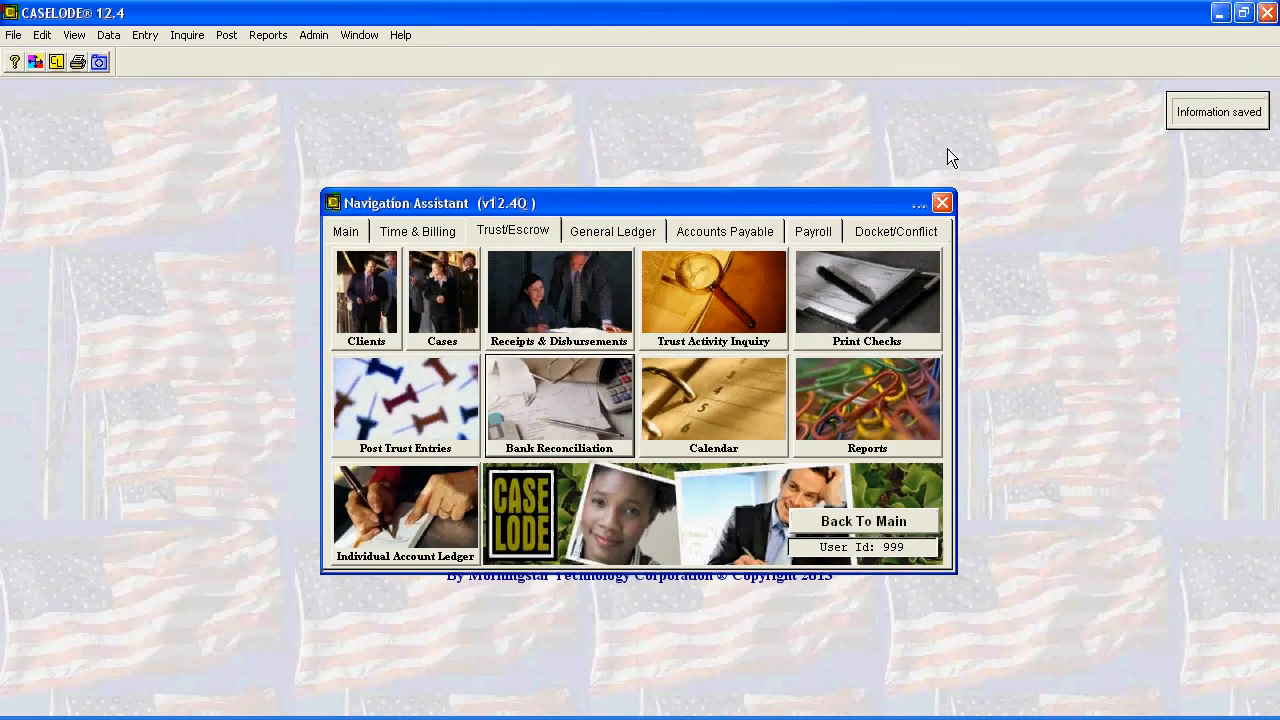